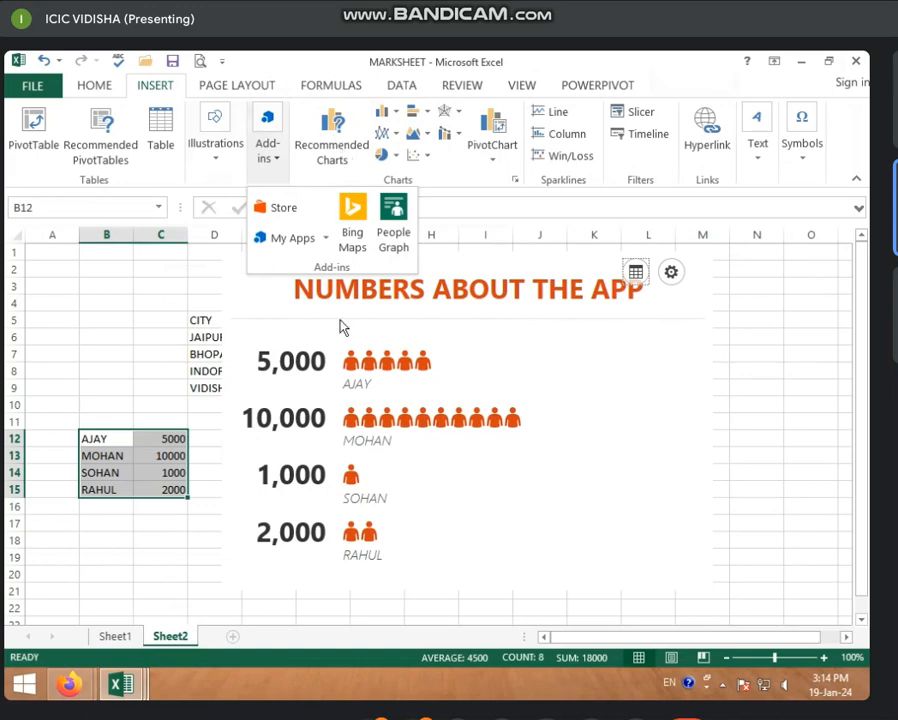
Delete the People Graph that covers the data on Sheet2
{"action": "left_click", "coordinate": [390, 347]}
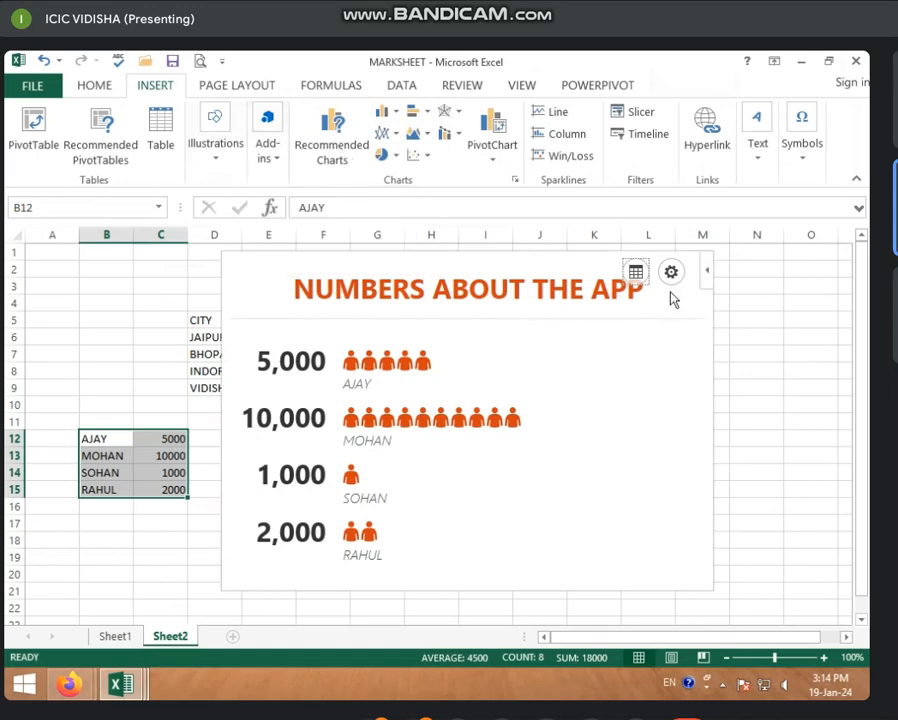
{"action": "left_click", "coordinate": [705, 272]}
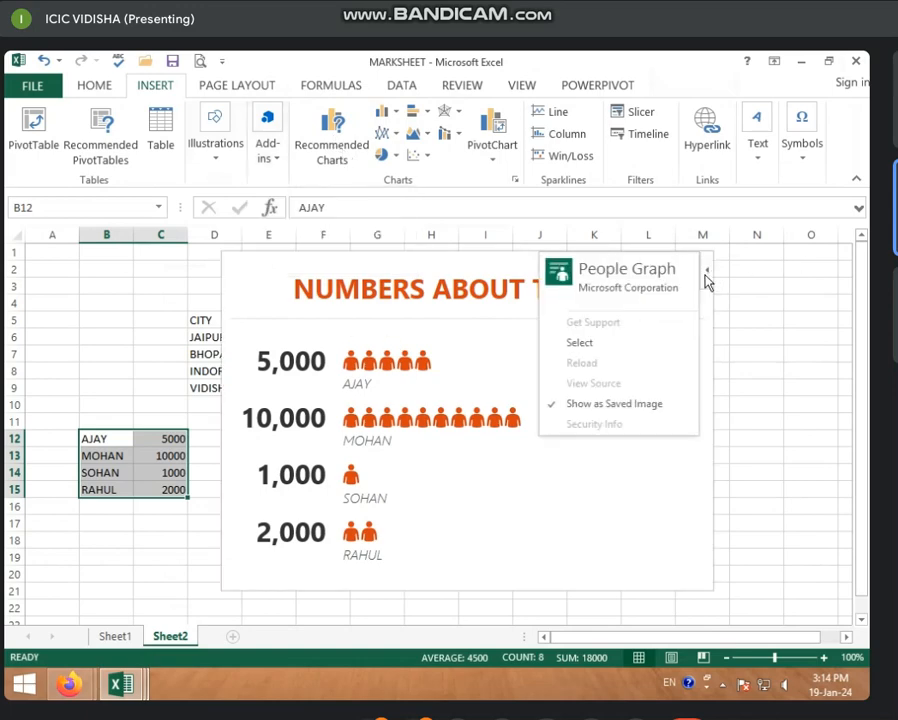
{"action": "left_click", "coordinate": [584, 346]}
{"action": "key", "text": "Delete"}
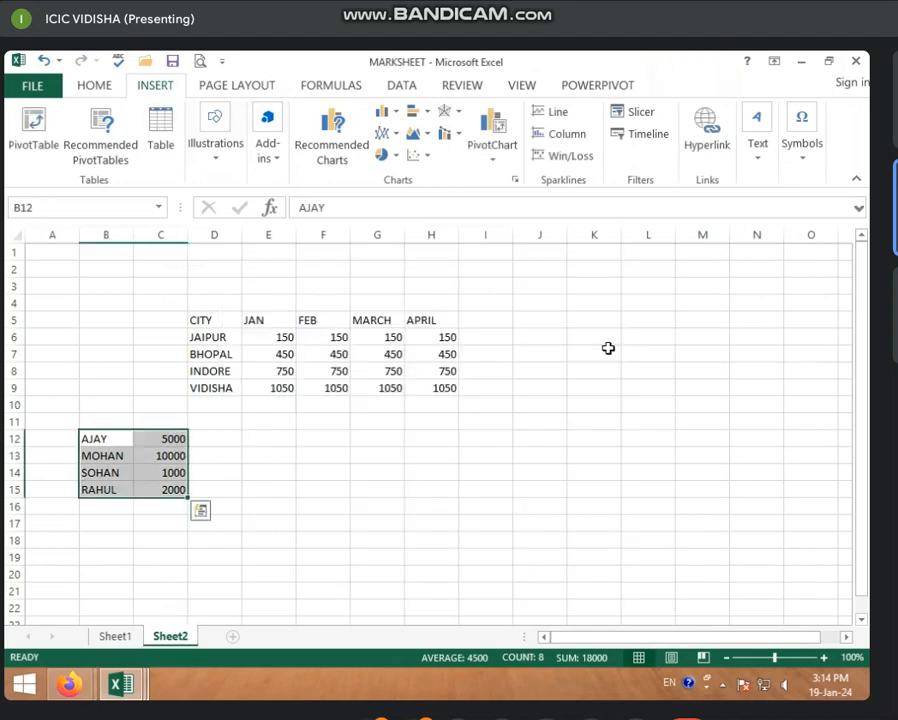
{"action": "left_click", "coordinate": [358, 418]}
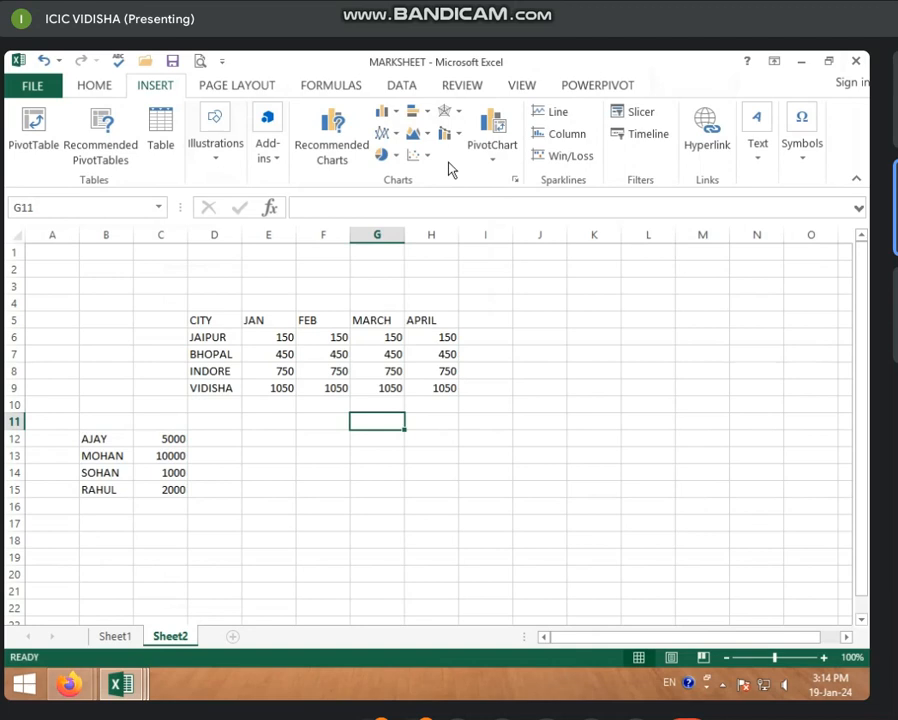
Try to insert a 3-D 100% stacked column chart with only empty cell G11 selected, and delete that chart
{"action": "left_click", "coordinate": [334, 155]}
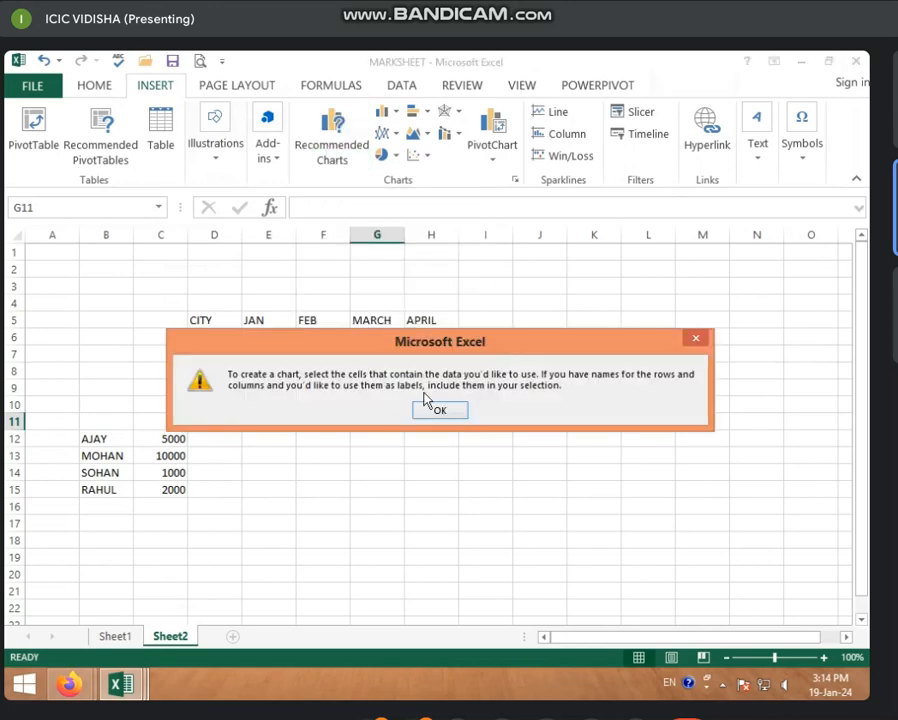
{"action": "left_click", "coordinate": [441, 412]}
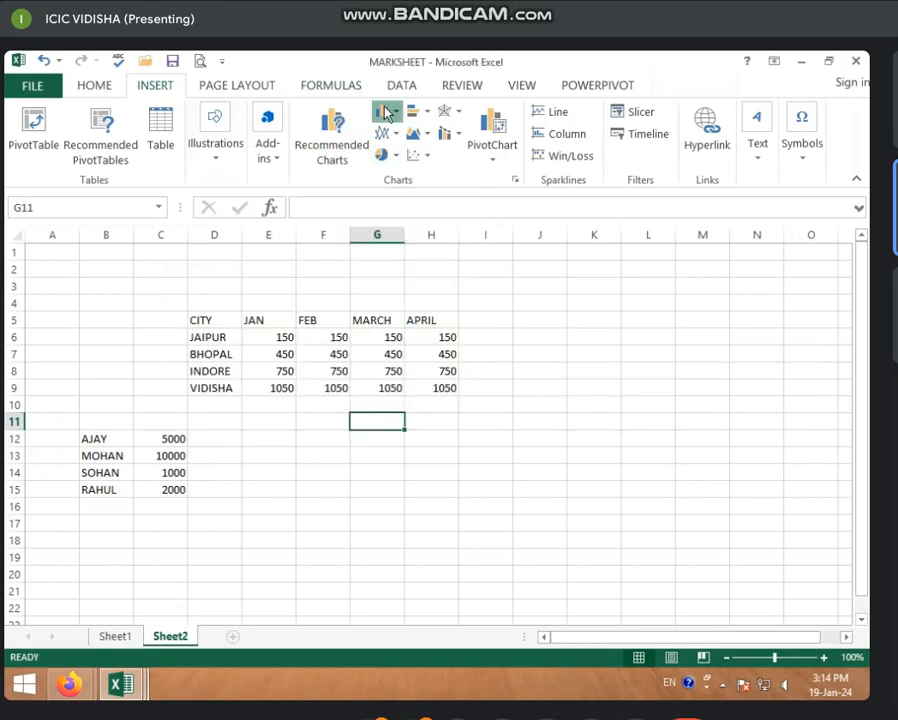
{"action": "left_click", "coordinate": [384, 111]}
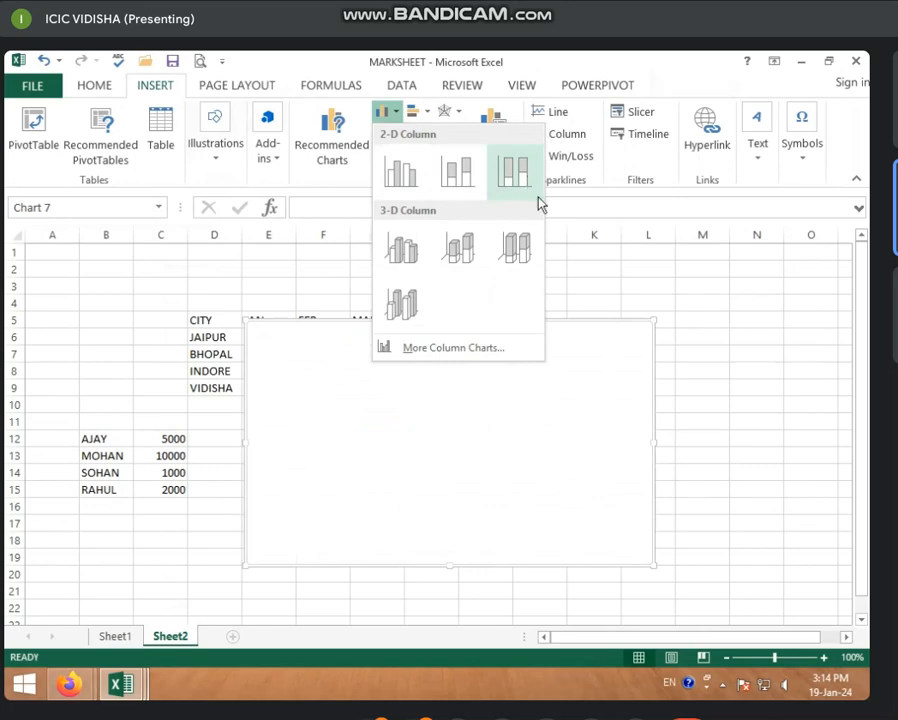
{"action": "left_click", "coordinate": [516, 249]}
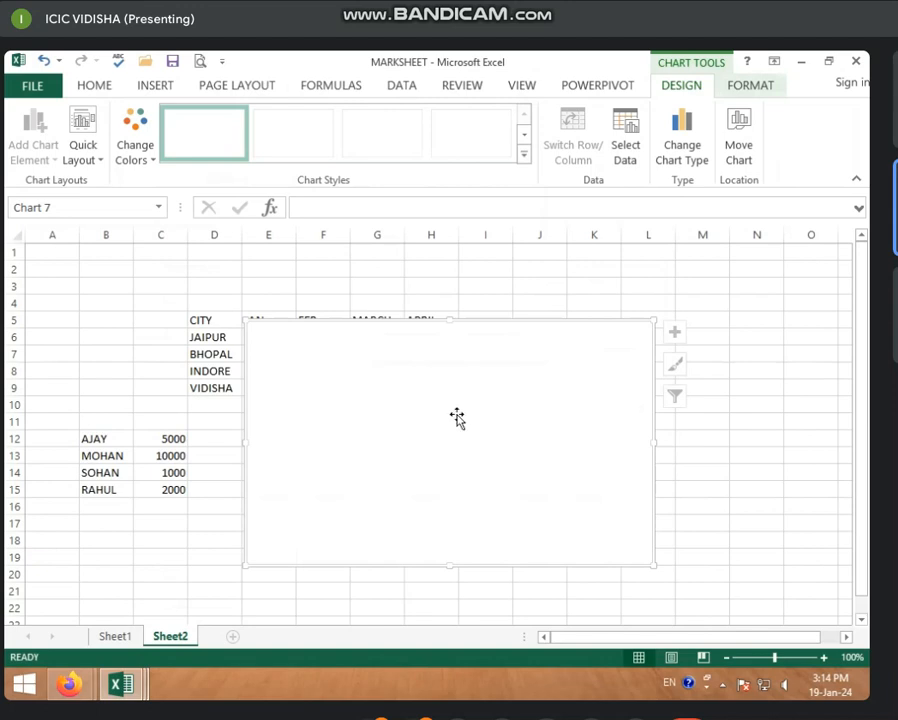
{"action": "key", "text": "Delete"}
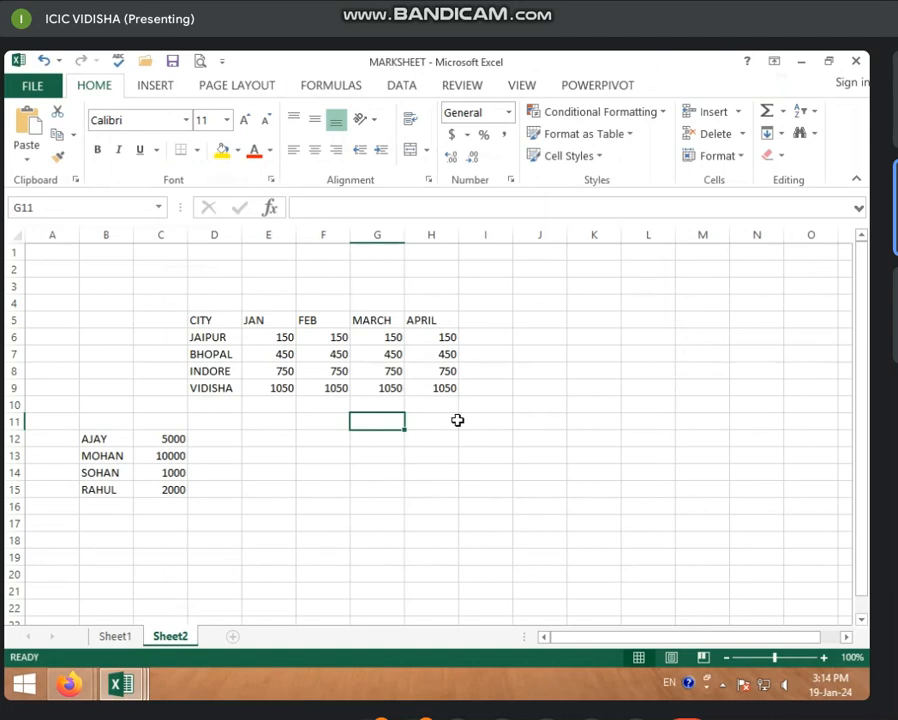
{"action": "left_click", "coordinate": [155, 87]}
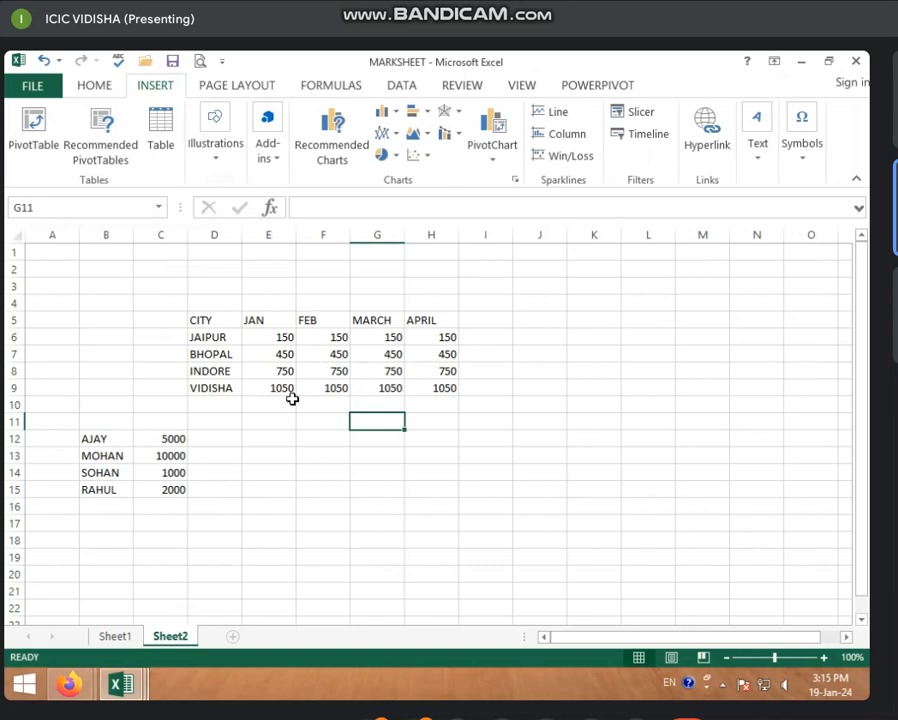
Examine the city table's header row, the Jaipur row and the monthly values in E6:H9
{"action": "left_click", "coordinate": [208, 318]}
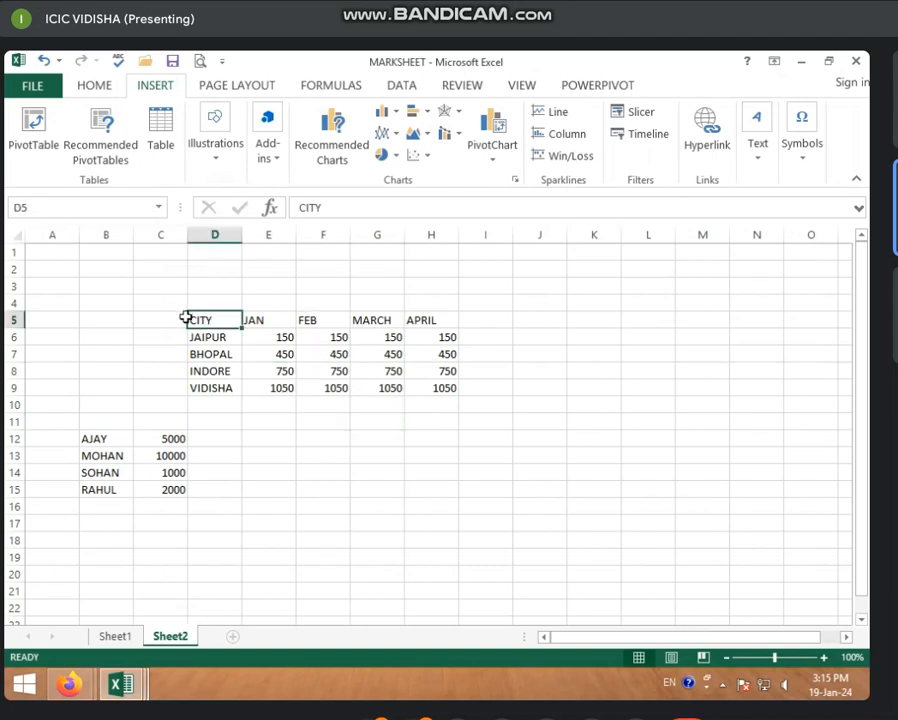
{"action": "left_click", "coordinate": [268, 318]}
{"action": "left_click", "coordinate": [320, 318]}
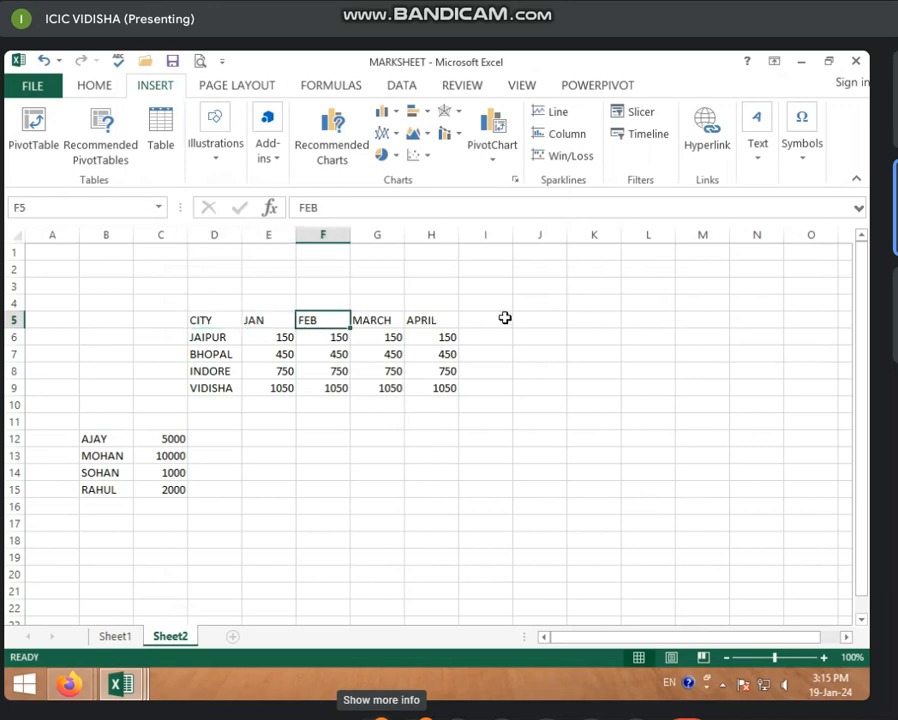
{"action": "left_click", "coordinate": [222, 340]}
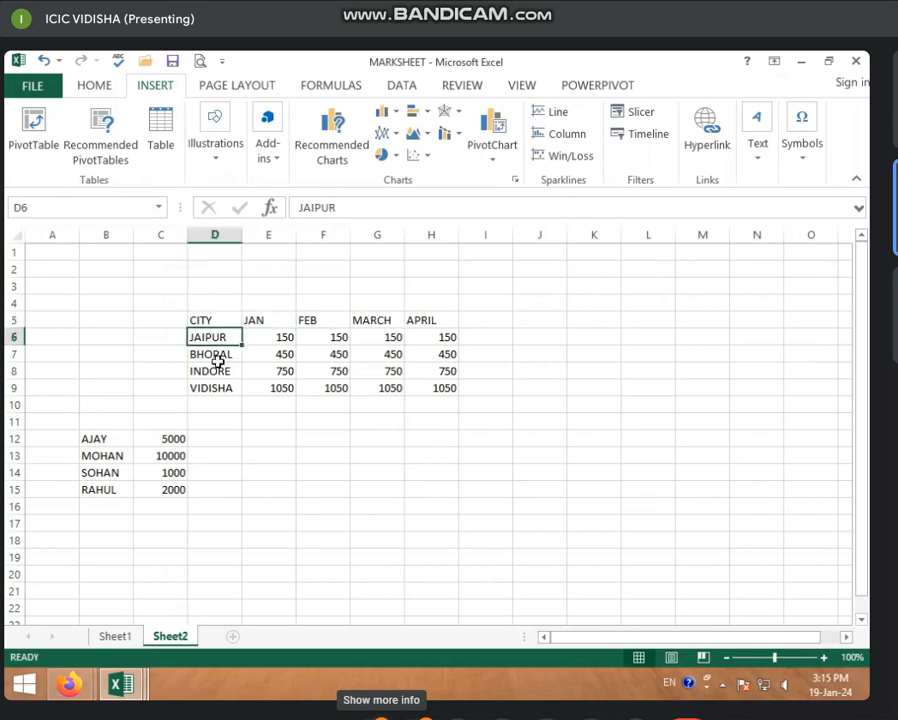
{"action": "left_click", "coordinate": [384, 340]}
{"action": "left_click_drag", "start_coordinate": [280, 337], "coordinate": [440, 387]}
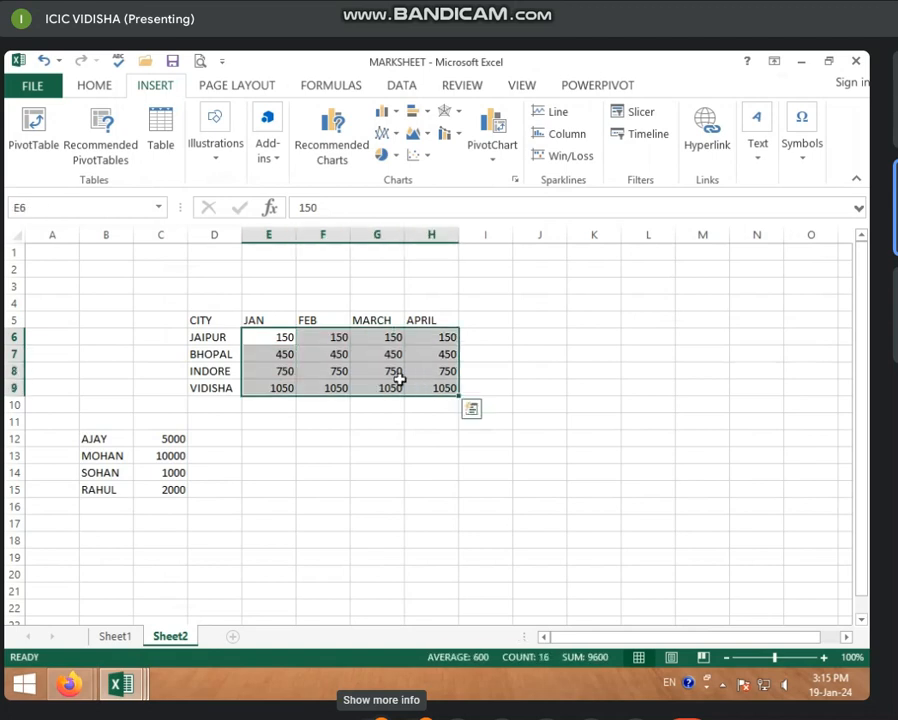
{"action": "left_click", "coordinate": [228, 338]}
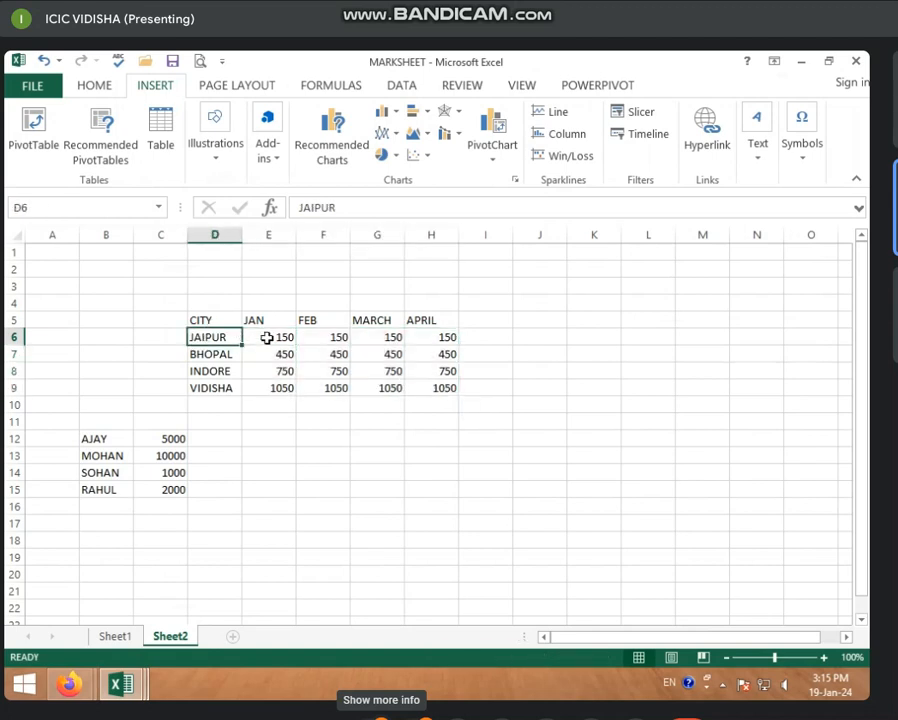
{"action": "left_click", "coordinate": [266, 337]}
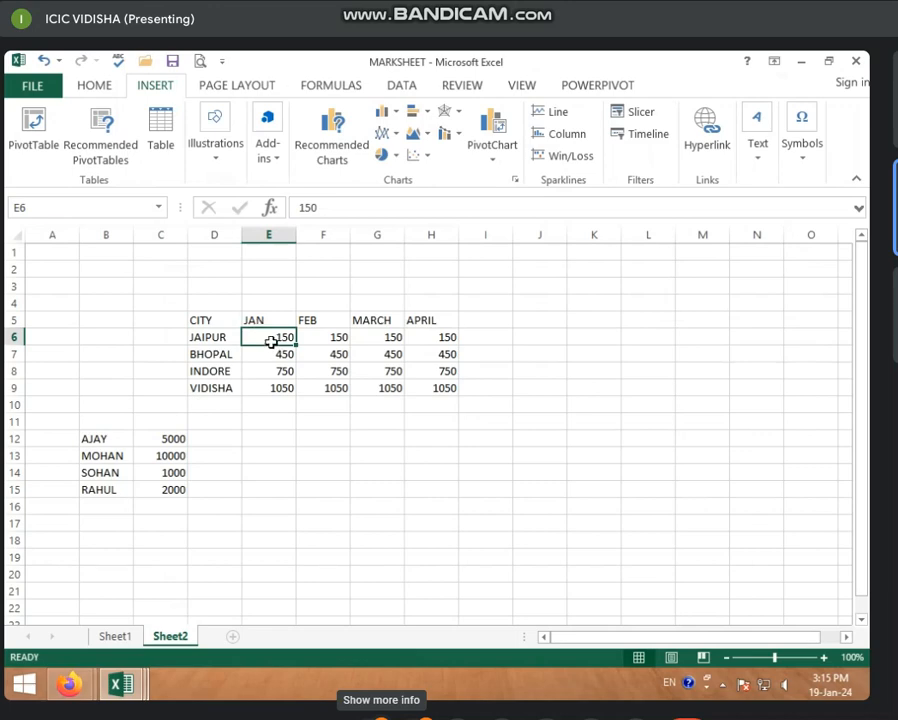
Change Jaipur's values to 200 for FEB, 75 for MARCH and 100 for APRIL
{"action": "left_click", "coordinate": [320, 340]}
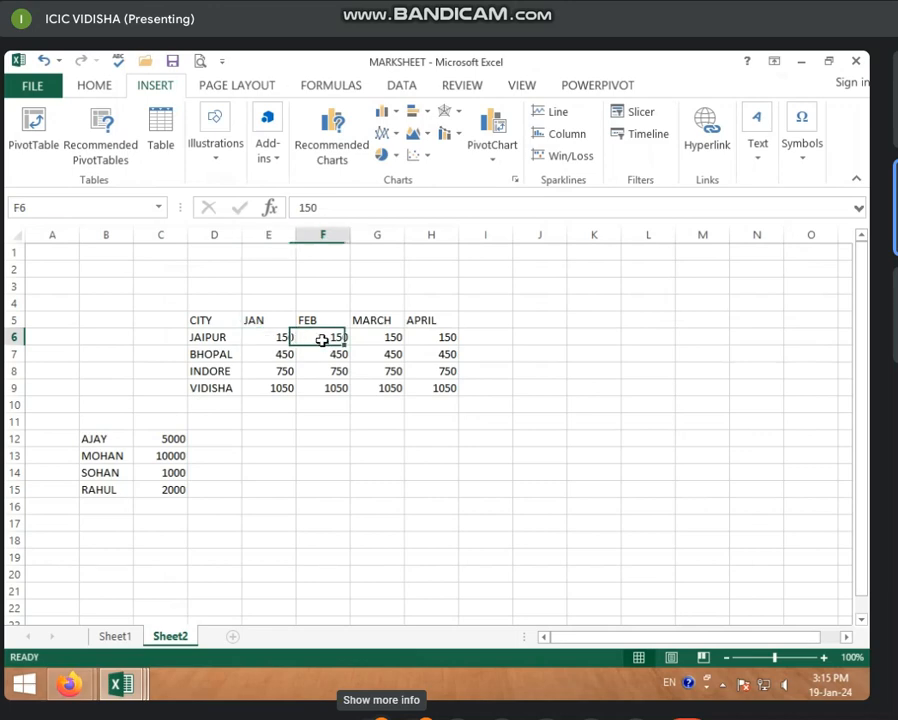
{"action": "left_click", "coordinate": [377, 341]}
{"action": "left_click", "coordinate": [320, 340]}
{"action": "type", "text": "200"}
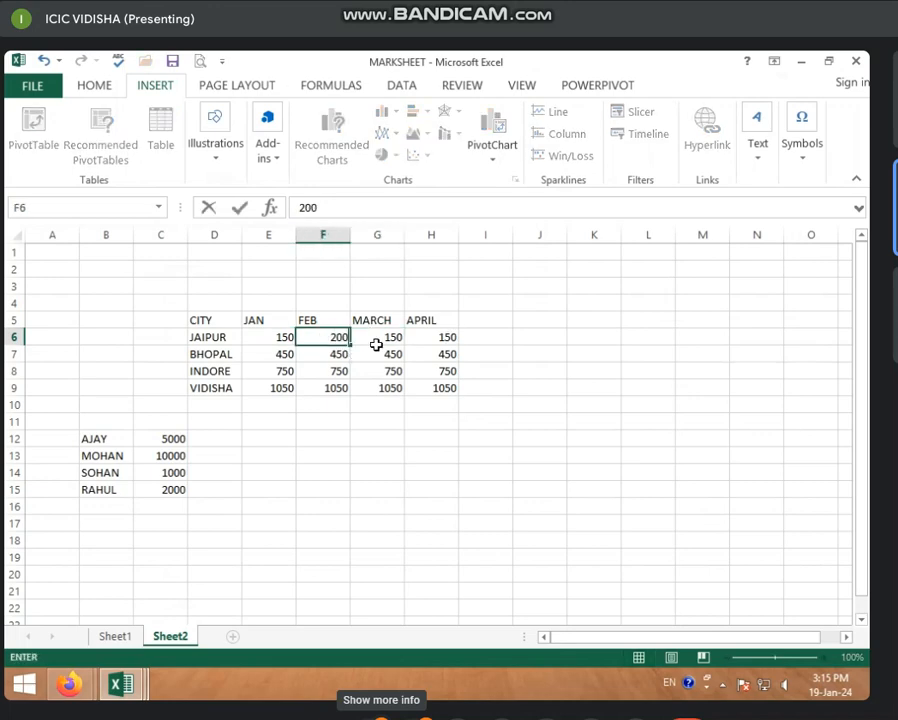
{"action": "left_click", "coordinate": [375, 343]}
{"action": "type", "text": "75"}
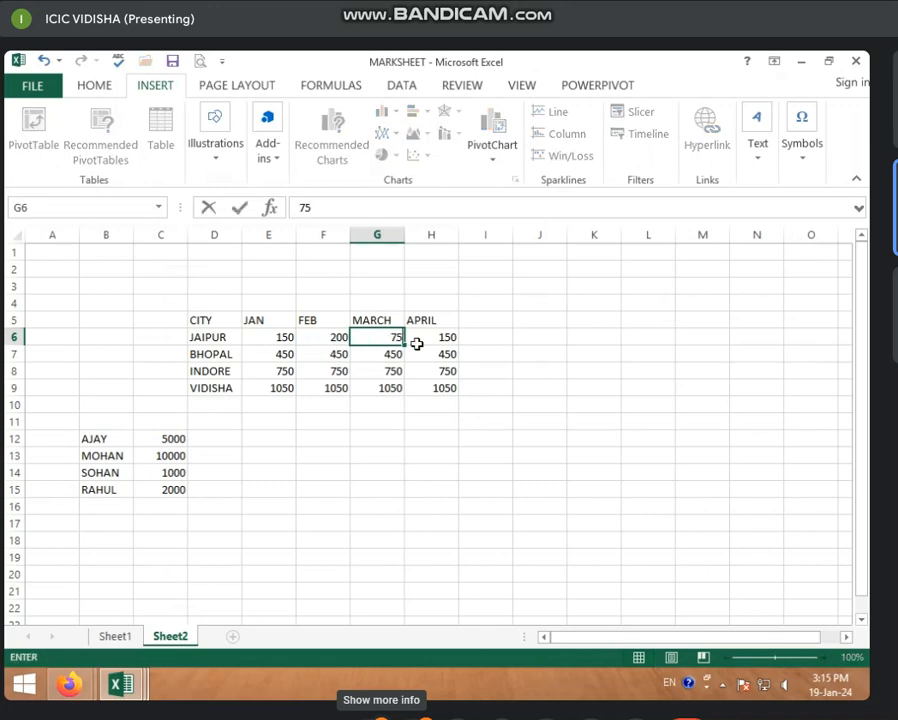
{"action": "left_click", "coordinate": [426, 342]}
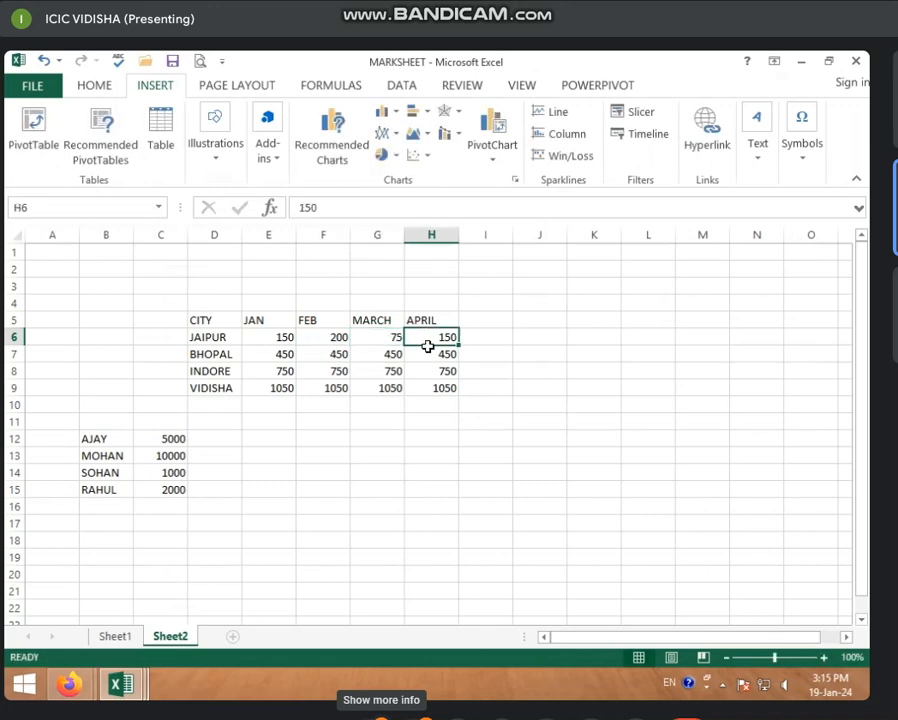
{"action": "type", "text": "100"}
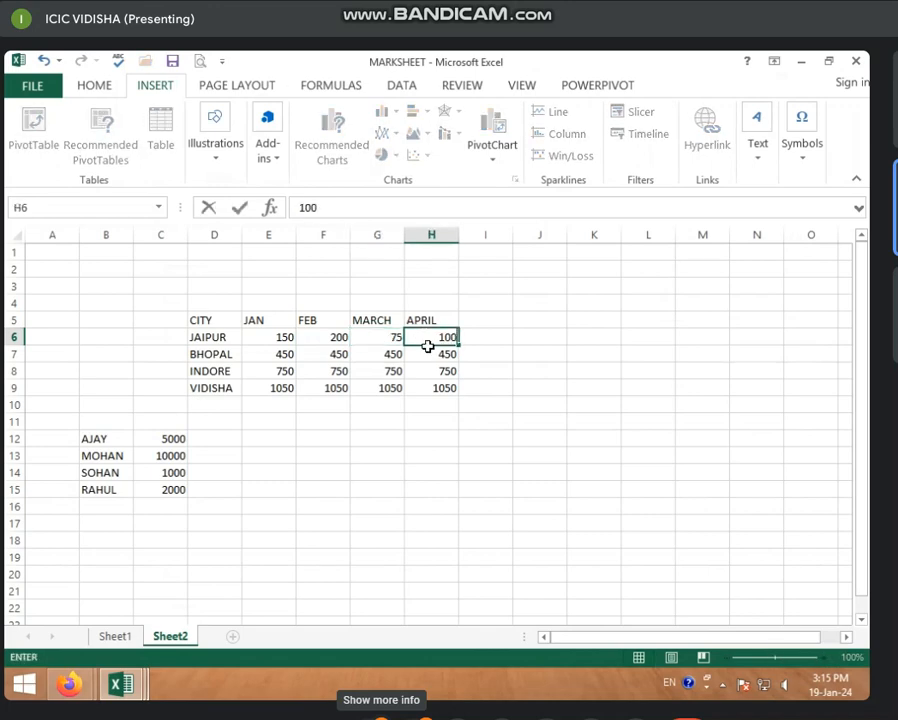
{"action": "left_click", "coordinate": [336, 368]}
Change Vidisha's values to 200 for JAN, 450 for FEB, 250 for MARCH and 300 for APRIL
{"action": "left_click", "coordinate": [285, 356]}
{"action": "left_click", "coordinate": [288, 389]}
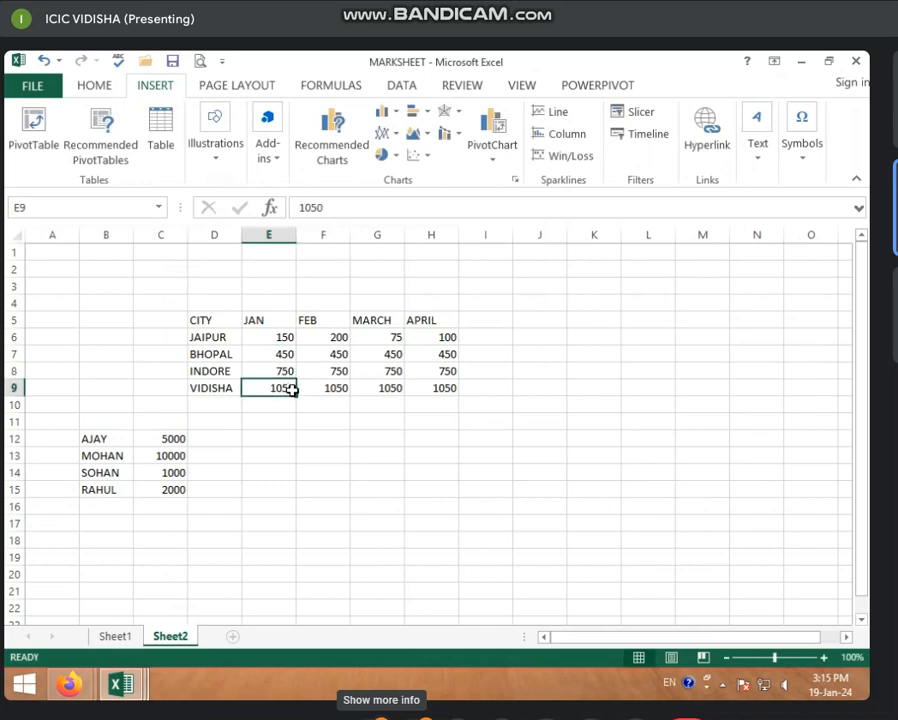
{"action": "type", "text": "200"}
{"action": "left_click", "coordinate": [327, 388]}
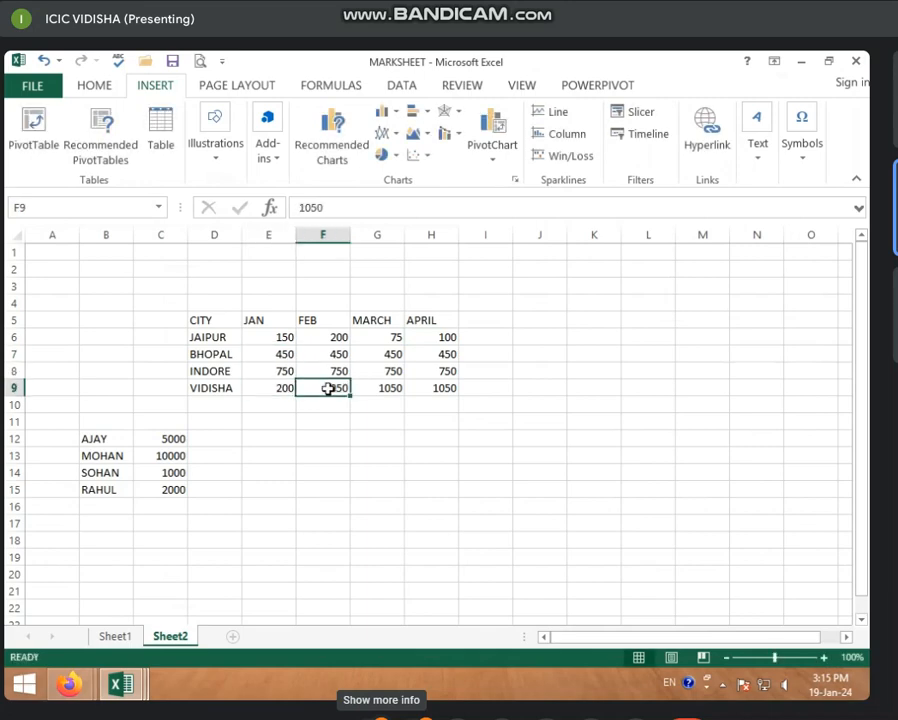
{"action": "type", "text": "45"}
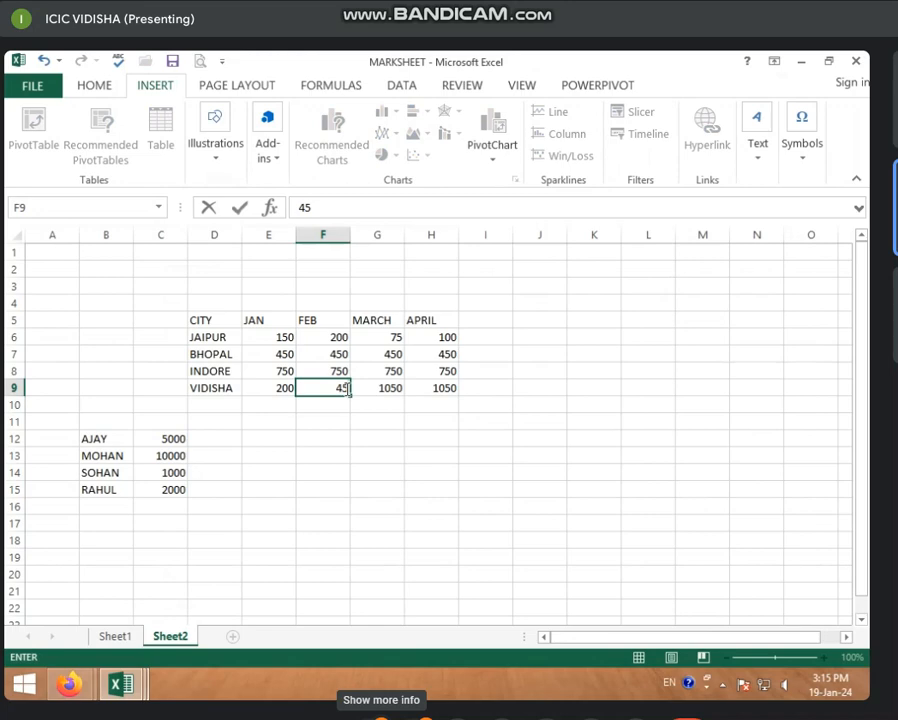
{"action": "type", "text": "0"}
{"action": "left_click", "coordinate": [378, 390]}
{"action": "type", "text": "2"}
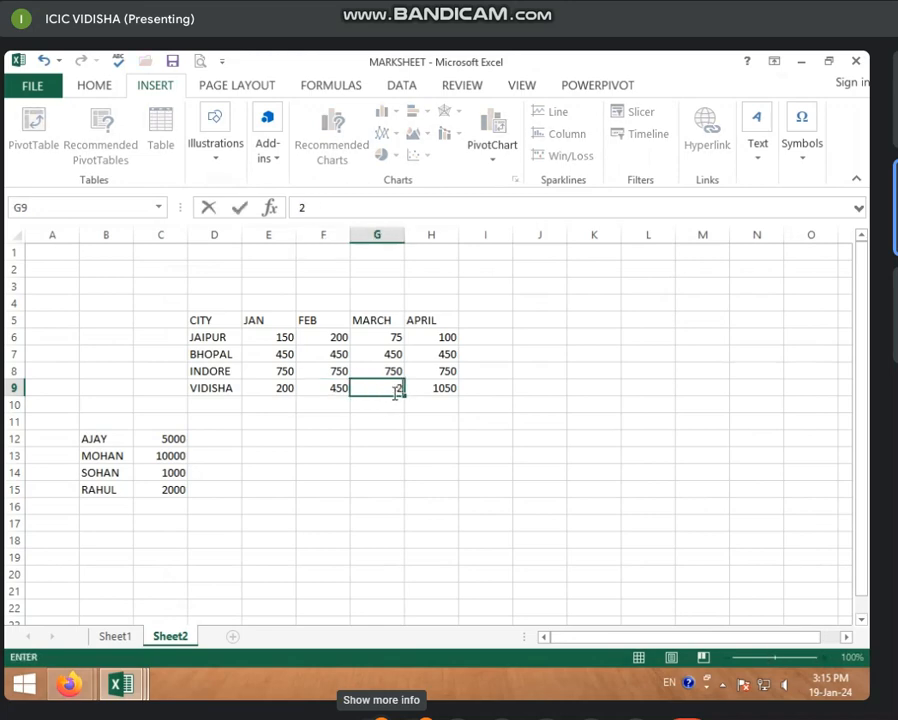
{"action": "type", "text": "50"}
{"action": "left_click", "coordinate": [431, 385]}
{"action": "type", "text": "300"}
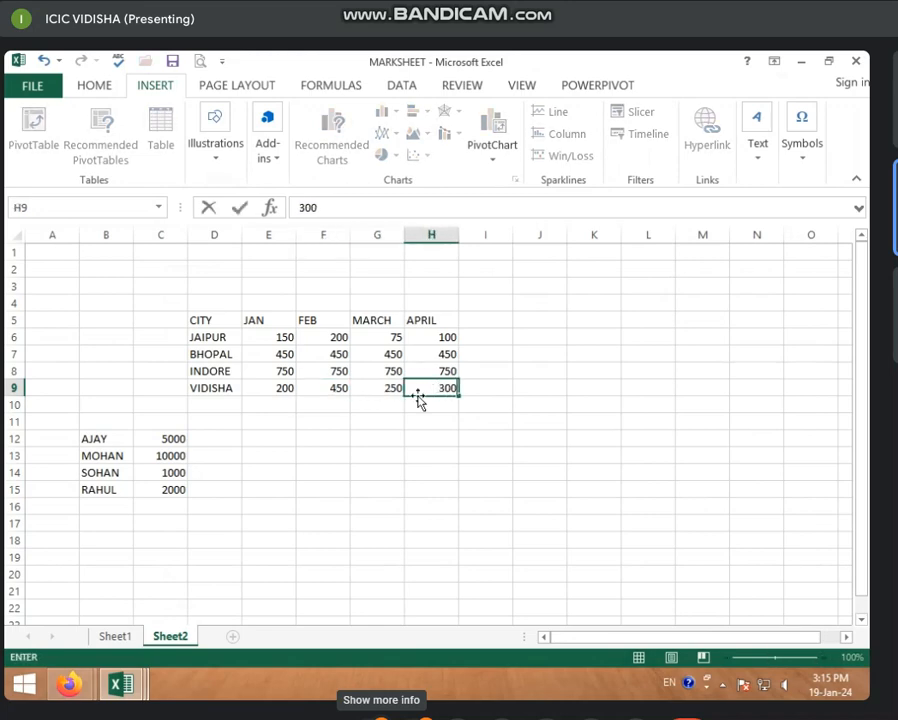
{"action": "key", "text": "Return"}
Change Indore's values to 500 for MARCH, 250 for FEB and 630 for JAN
{"action": "left_click", "coordinate": [391, 372]}
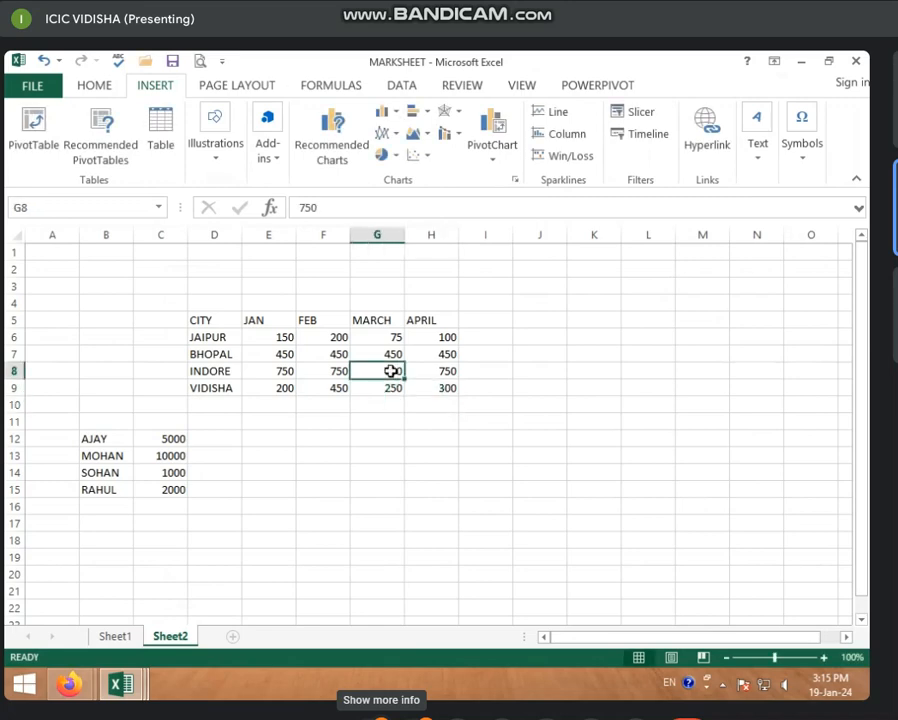
{"action": "type", "text": "500"}
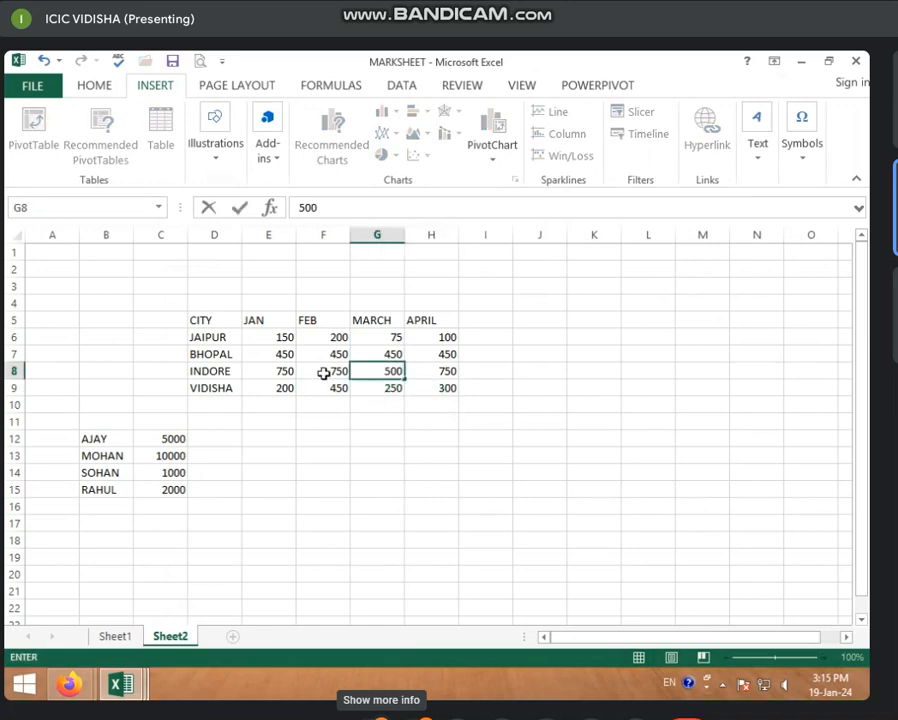
{"action": "left_click", "coordinate": [332, 373]}
{"action": "type", "text": "25"}
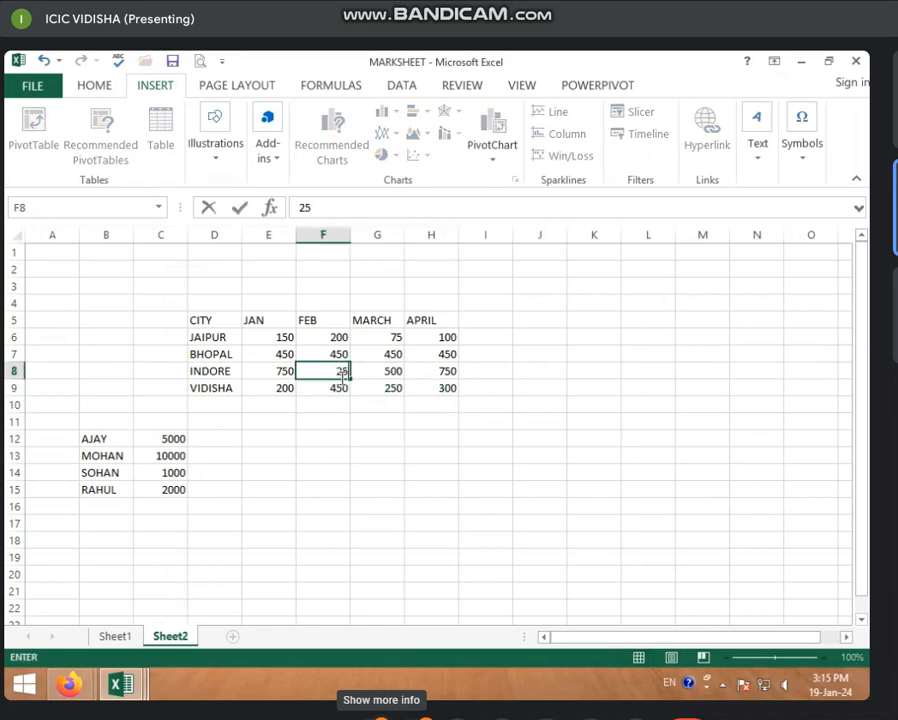
{"action": "left_click", "coordinate": [285, 374]}
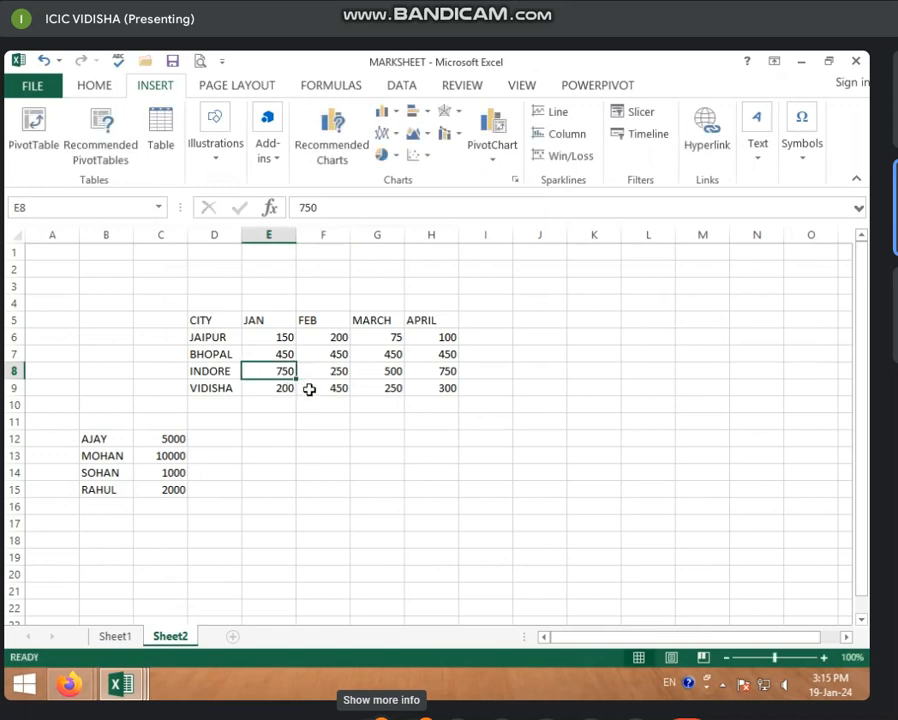
{"action": "type", "text": "630"}
{"action": "left_click", "coordinate": [354, 386]}
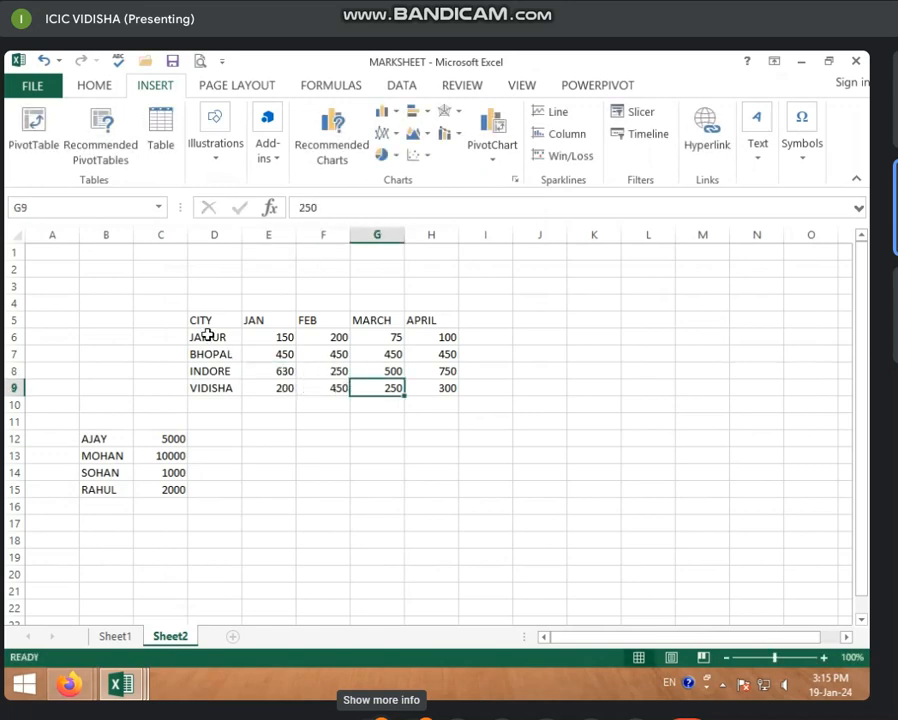
Open the recommended charts for the city table D5:H9 and preview the line, clustered column and stacked column suggestions
{"action": "left_click_drag", "start_coordinate": [206, 320], "coordinate": [436, 381]}
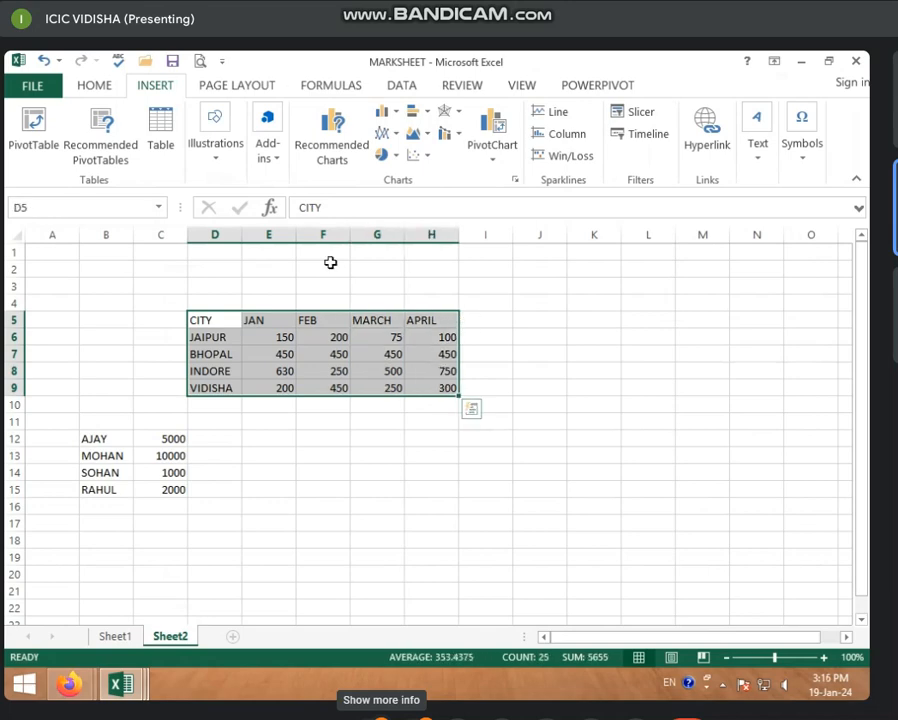
{"action": "left_click", "coordinate": [331, 145]}
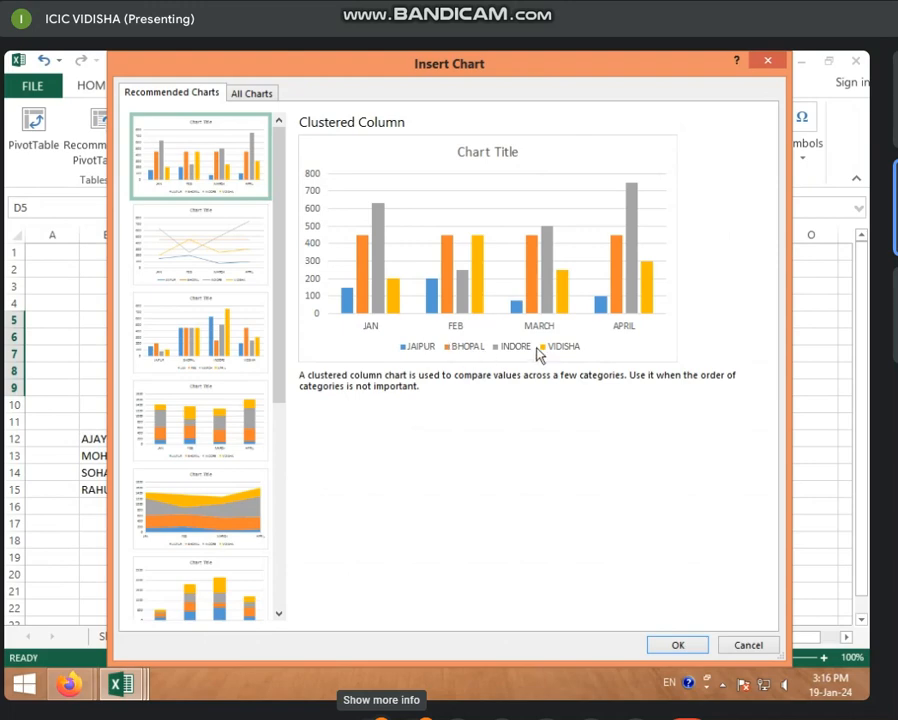
{"action": "left_click", "coordinate": [234, 258]}
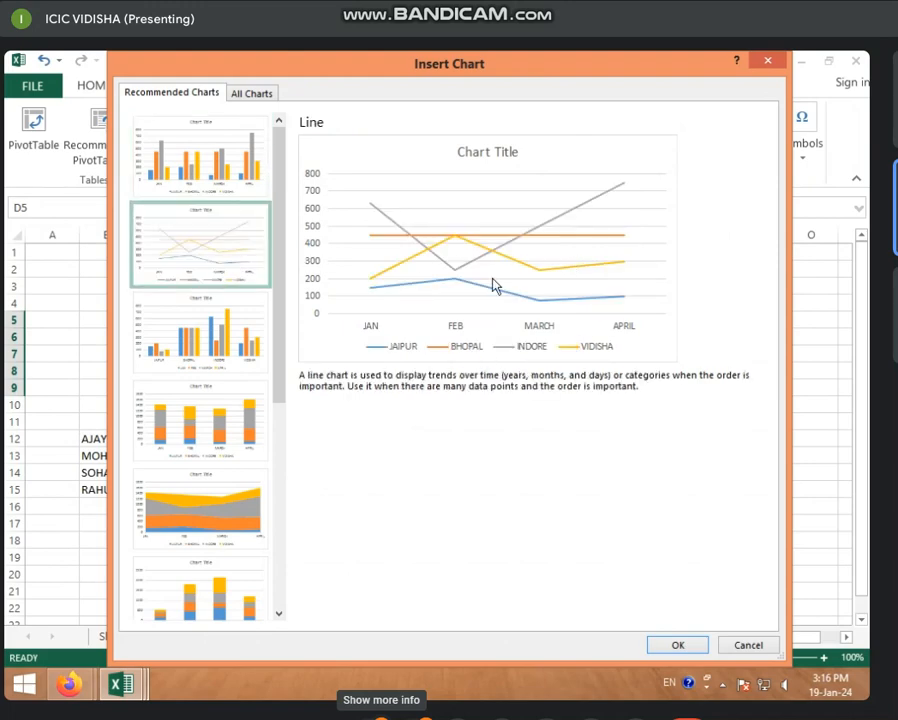
{"action": "left_click", "coordinate": [218, 344]}
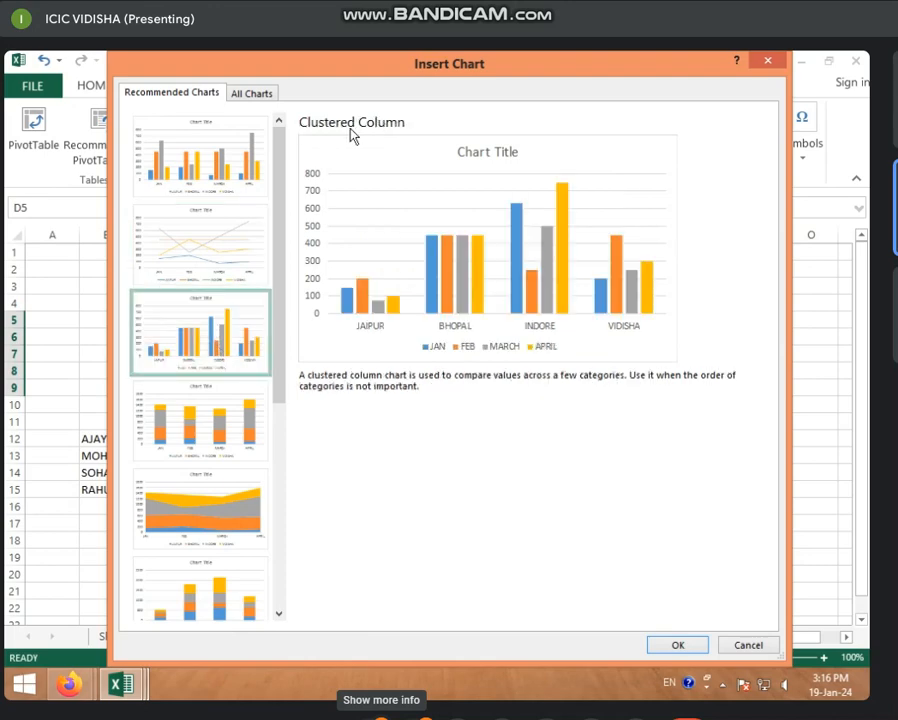
{"action": "left_click", "coordinate": [176, 428]}
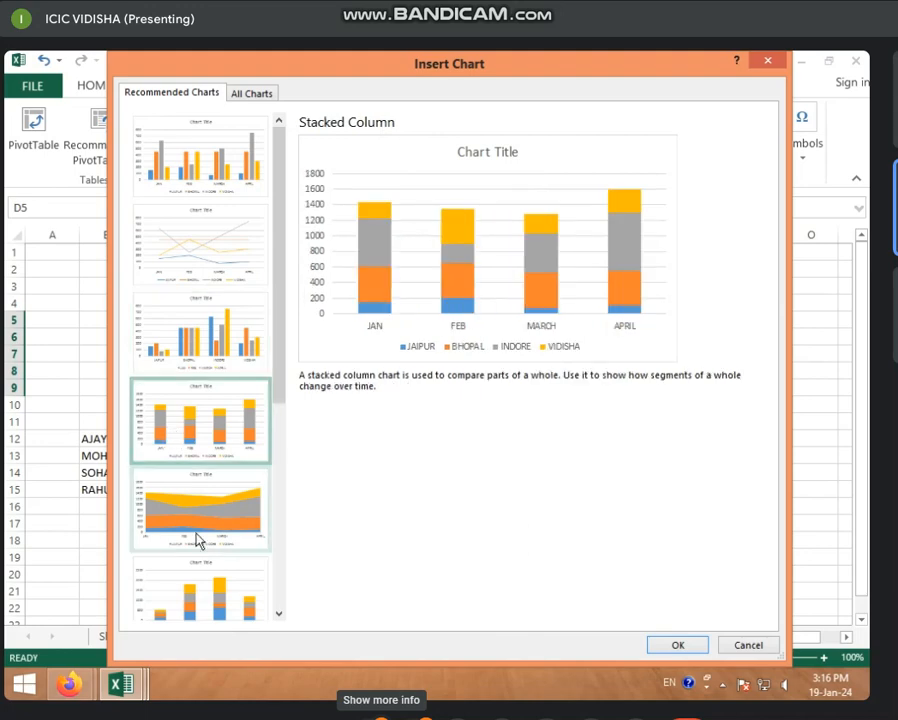
{"action": "left_click", "coordinate": [209, 603]}
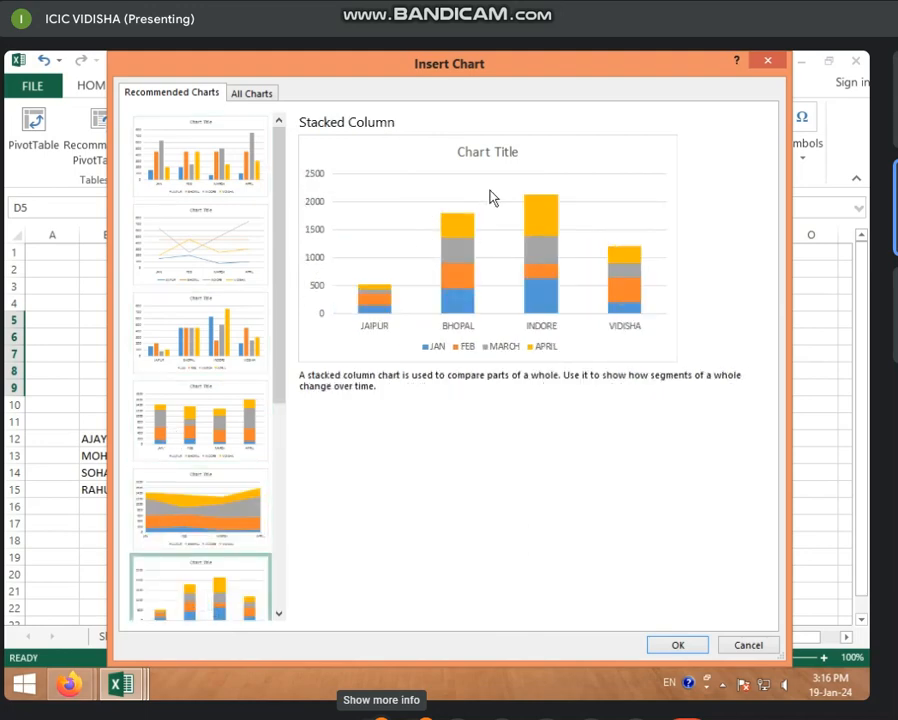
Examine the 3-D column variants and the pie, bar, area, scatter and stock types among all available charts
{"action": "left_click", "coordinate": [270, 96]}
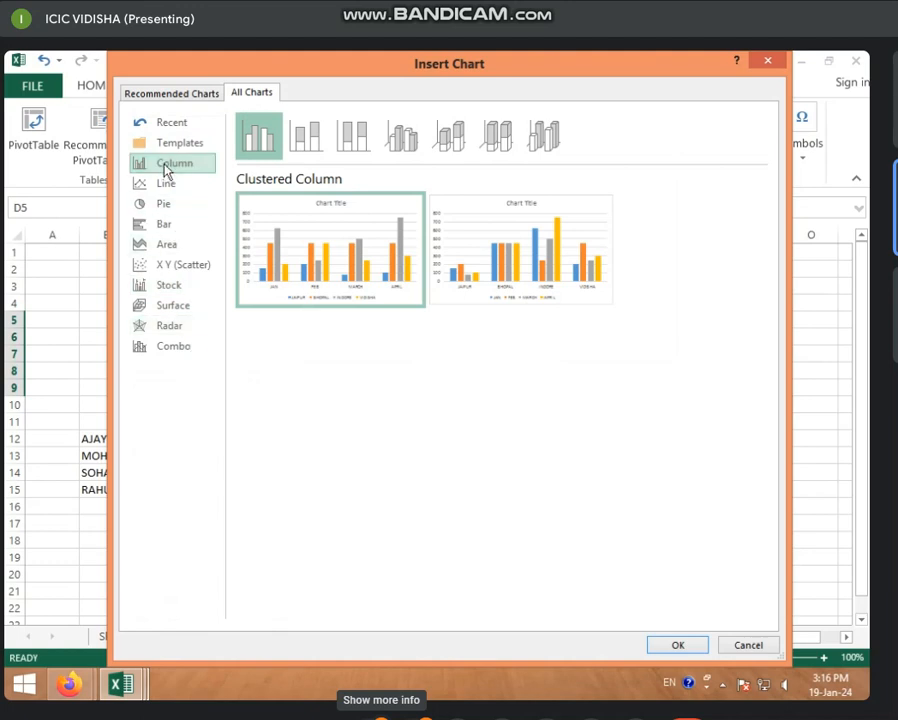
{"action": "left_click", "coordinate": [546, 132]}
{"action": "left_click", "coordinate": [450, 135]}
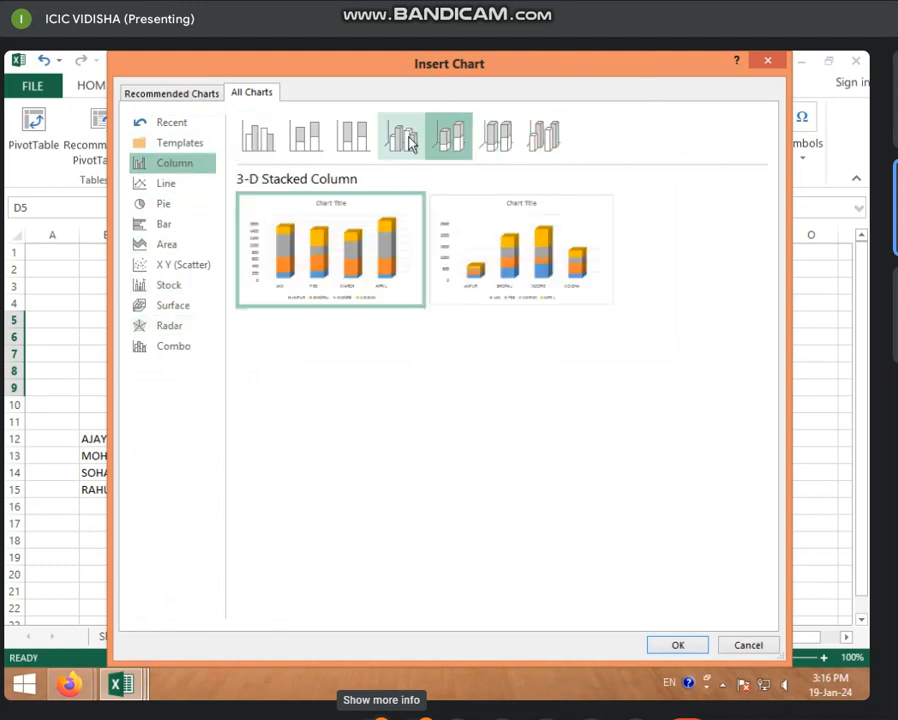
{"action": "left_click", "coordinate": [401, 135]}
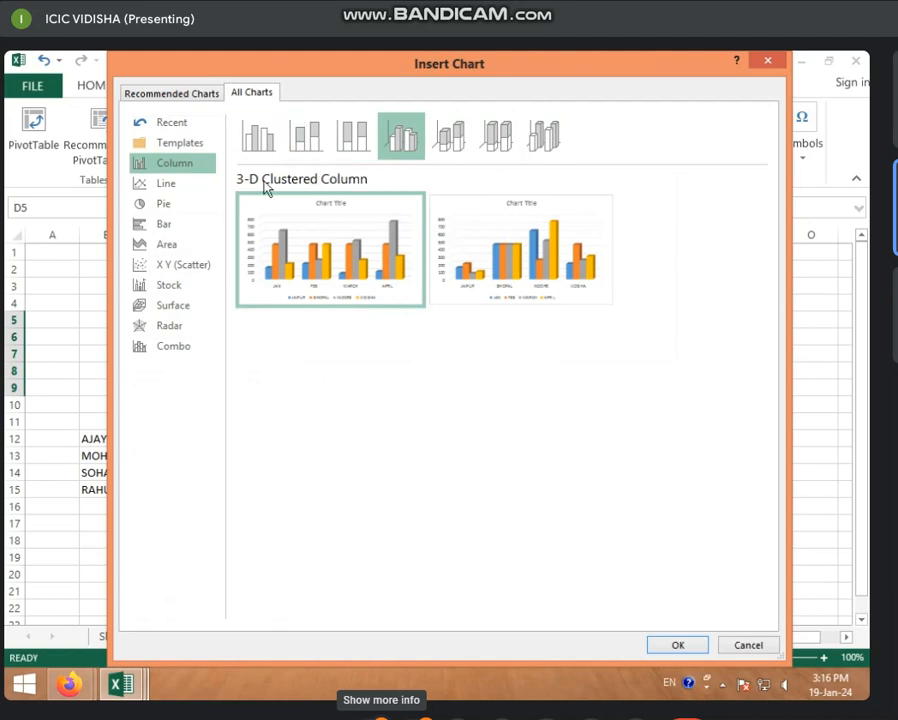
{"action": "left_click", "coordinate": [174, 205]}
{"action": "left_click", "coordinate": [190, 226]}
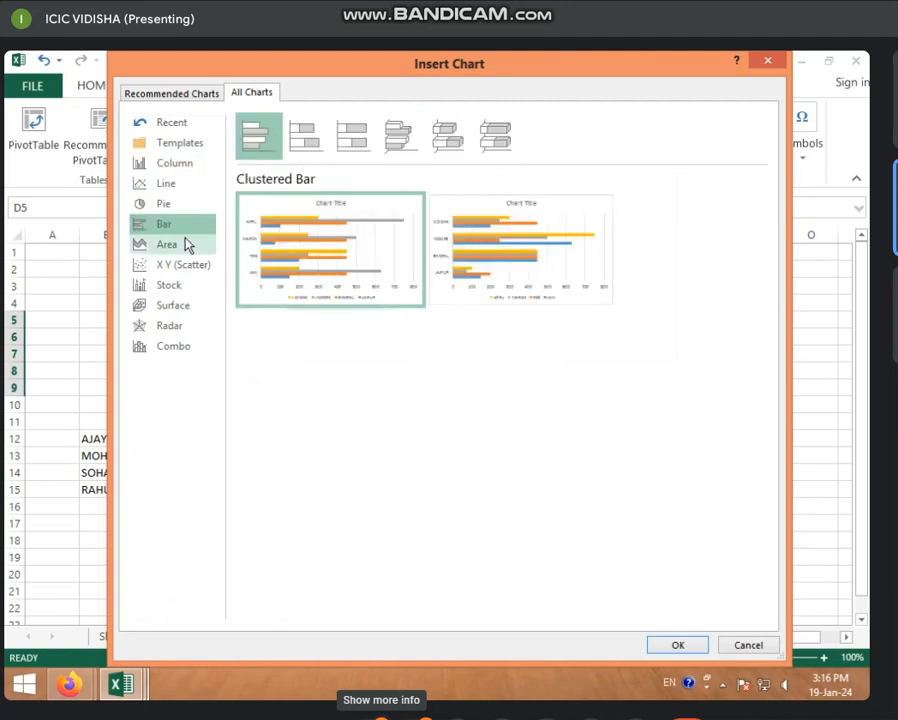
{"action": "left_click", "coordinate": [188, 244]}
{"action": "left_click", "coordinate": [176, 266]}
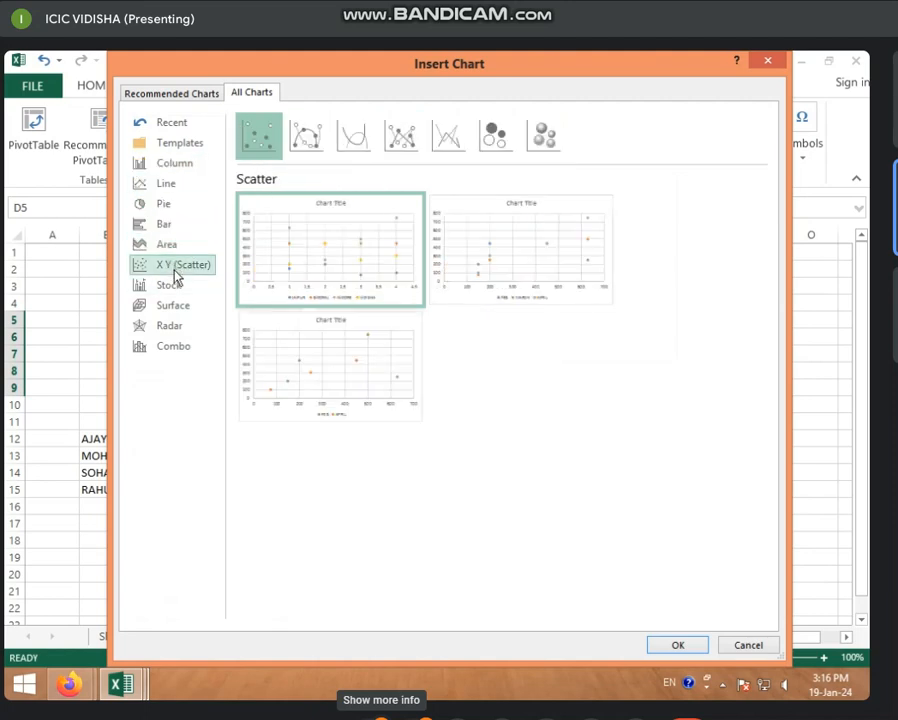
{"action": "left_click", "coordinate": [178, 286]}
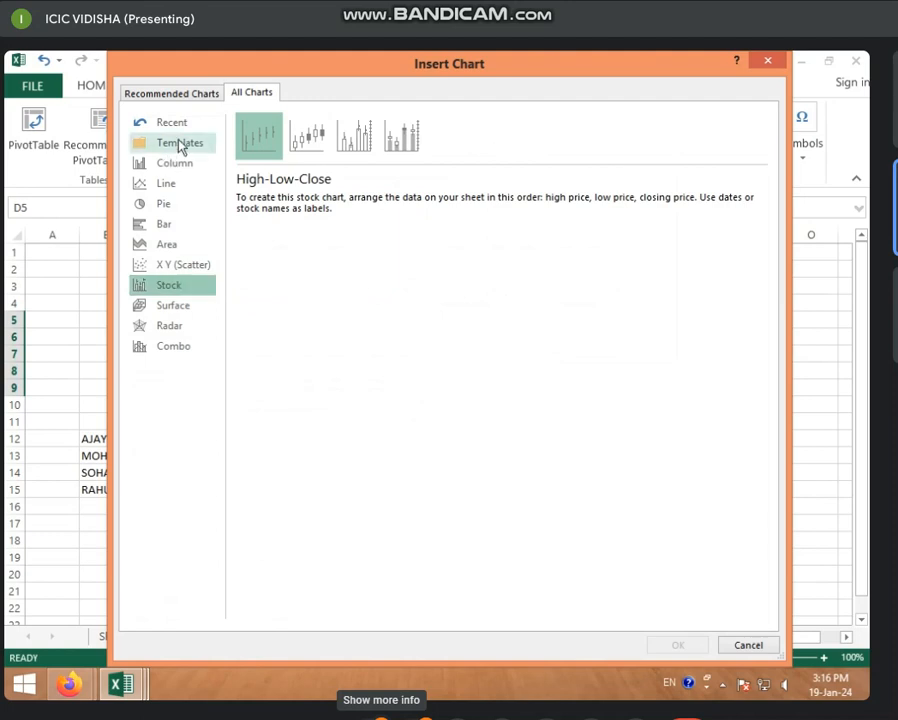
Insert the recommended Clustered Column chart with months along the horizontal axis and cities as series
{"action": "left_click", "coordinate": [173, 94]}
{"action": "left_click", "coordinate": [214, 160]}
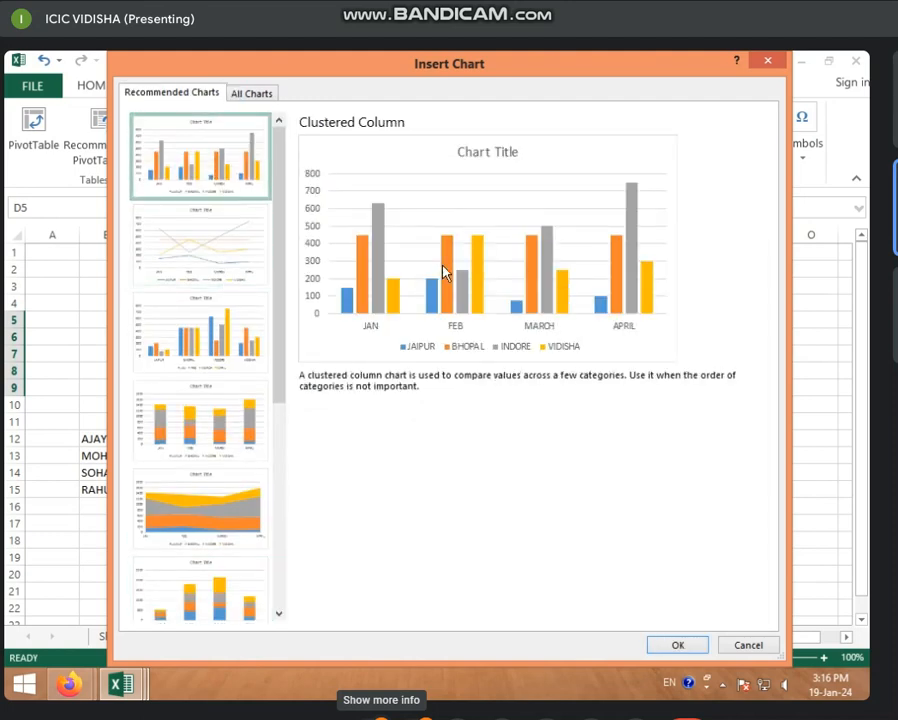
{"action": "left_click", "coordinate": [677, 647]}
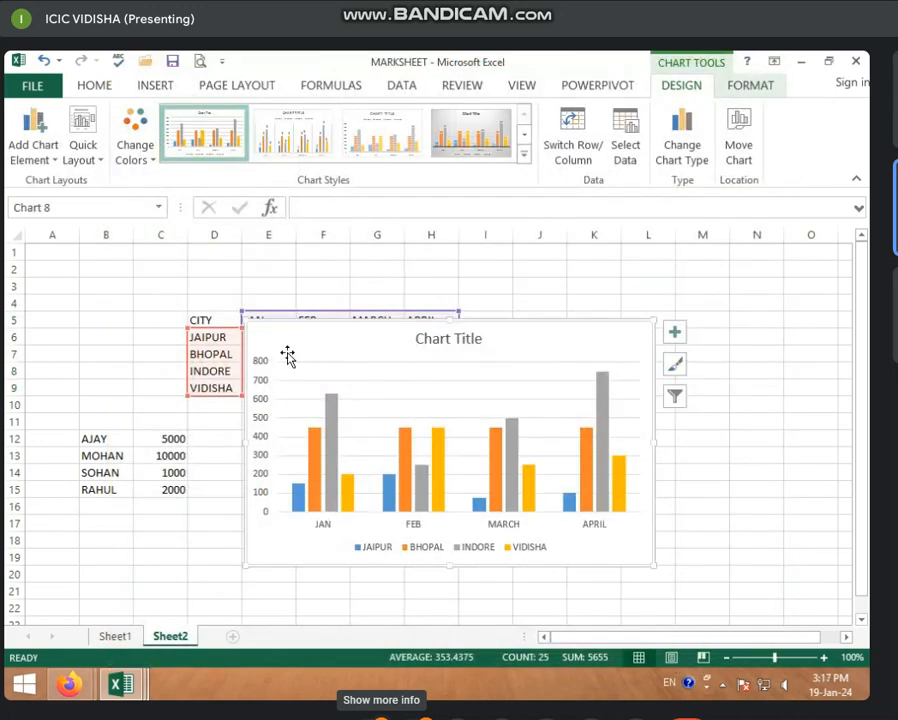
Move the chart so its upper edge lies in row 1 and it spans about columns F to L
{"action": "left_click_drag", "start_coordinate": [266, 332], "coordinate": [398, 340]}
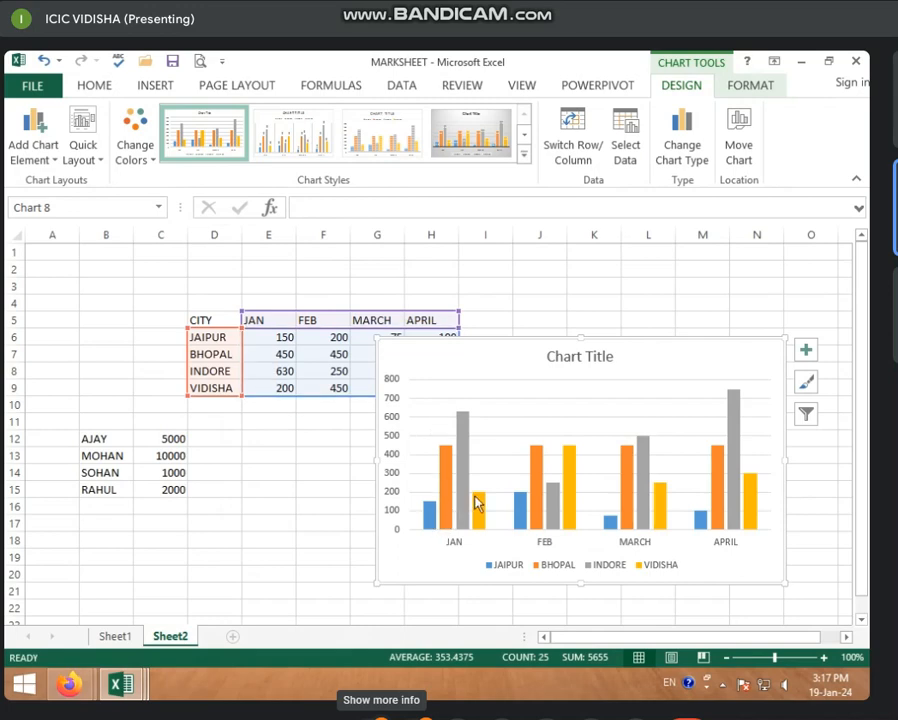
{"action": "mouse_move", "coordinate": [478, 506]}
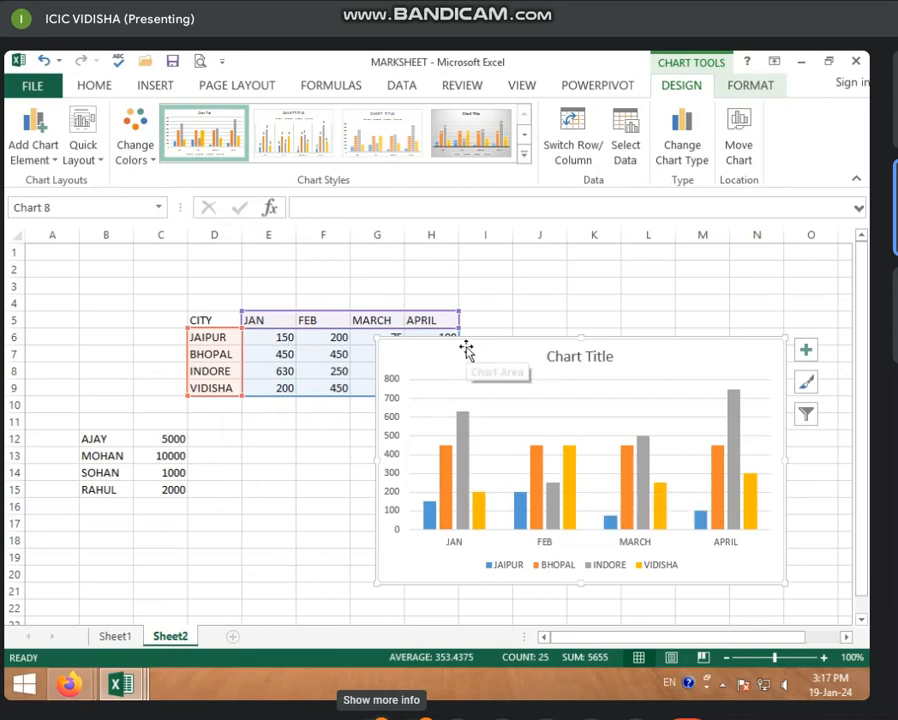
{"action": "left_click_drag", "start_coordinate": [464, 350], "coordinate": [372, 309]}
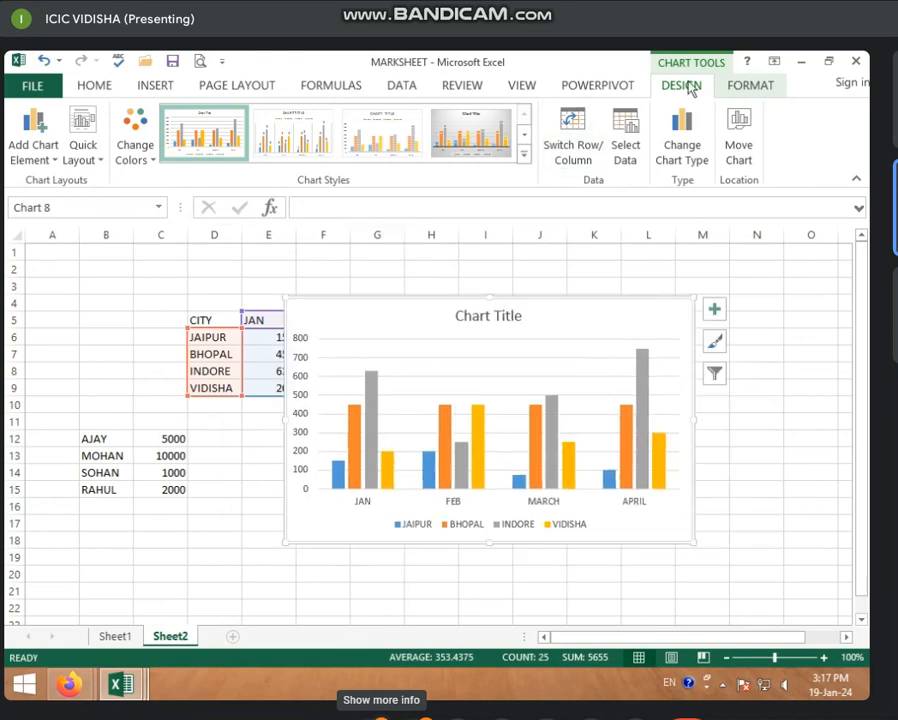
{"action": "left_click", "coordinate": [748, 86]}
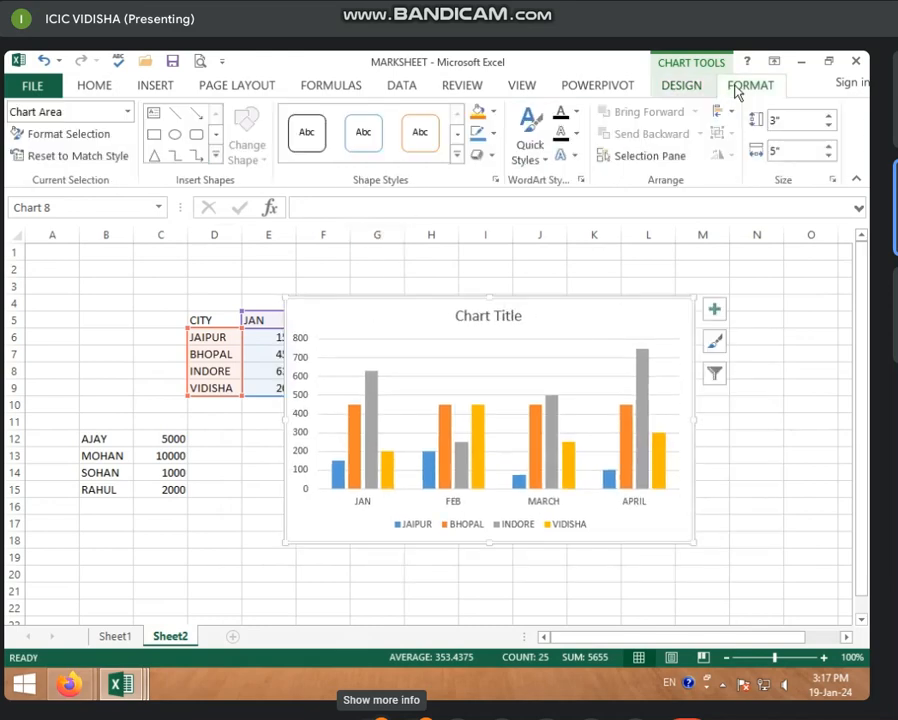
{"action": "left_click", "coordinate": [690, 87]}
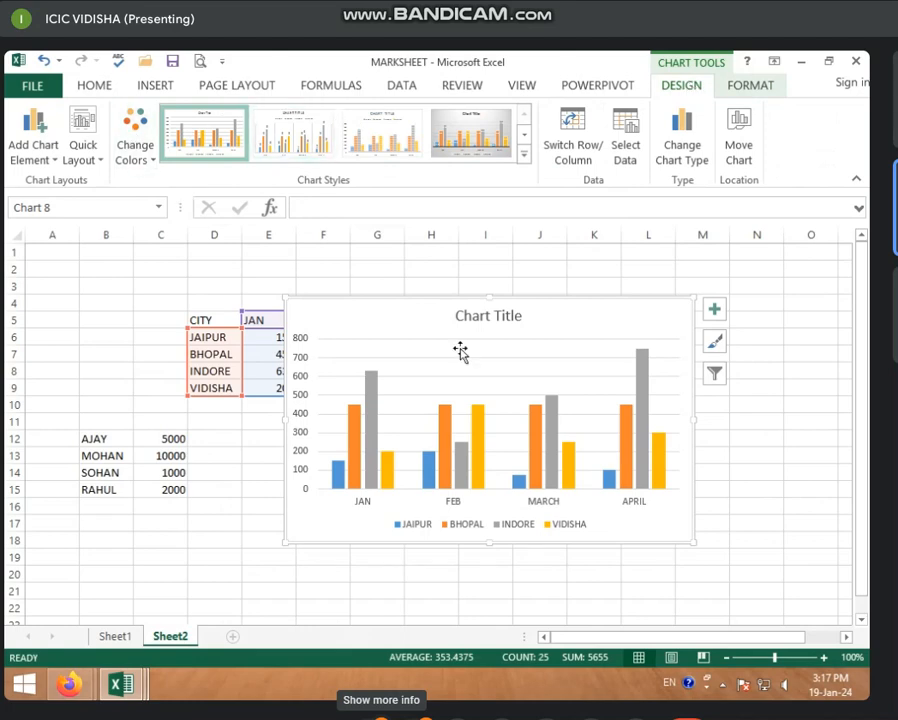
{"action": "left_click_drag", "start_coordinate": [384, 300], "coordinate": [386, 257]}
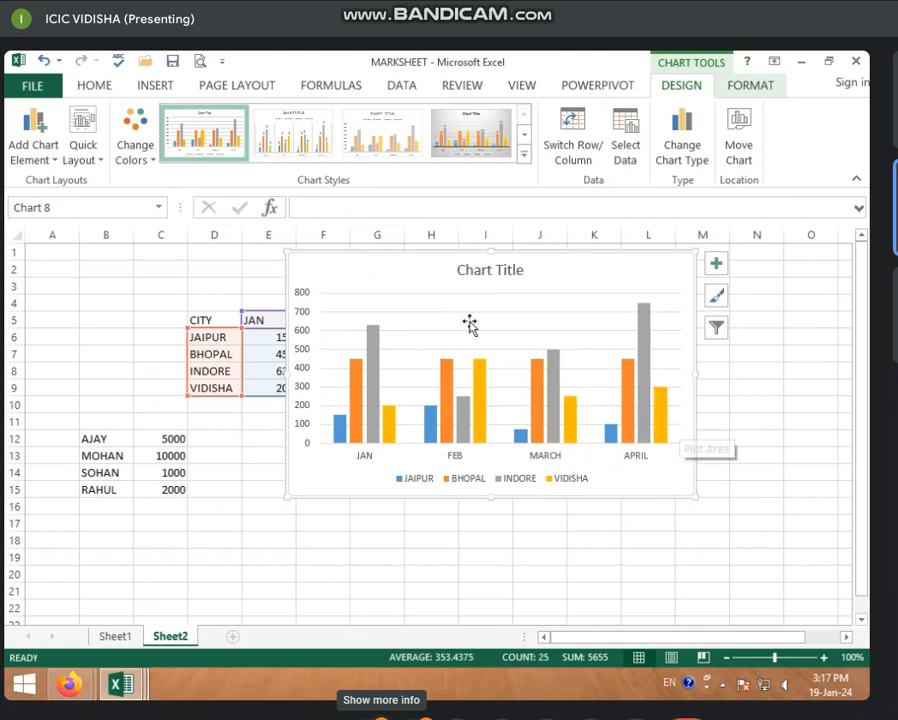
Replace the chart's placeholder title with "DELL COMP."
{"action": "left_click", "coordinate": [492, 270]}
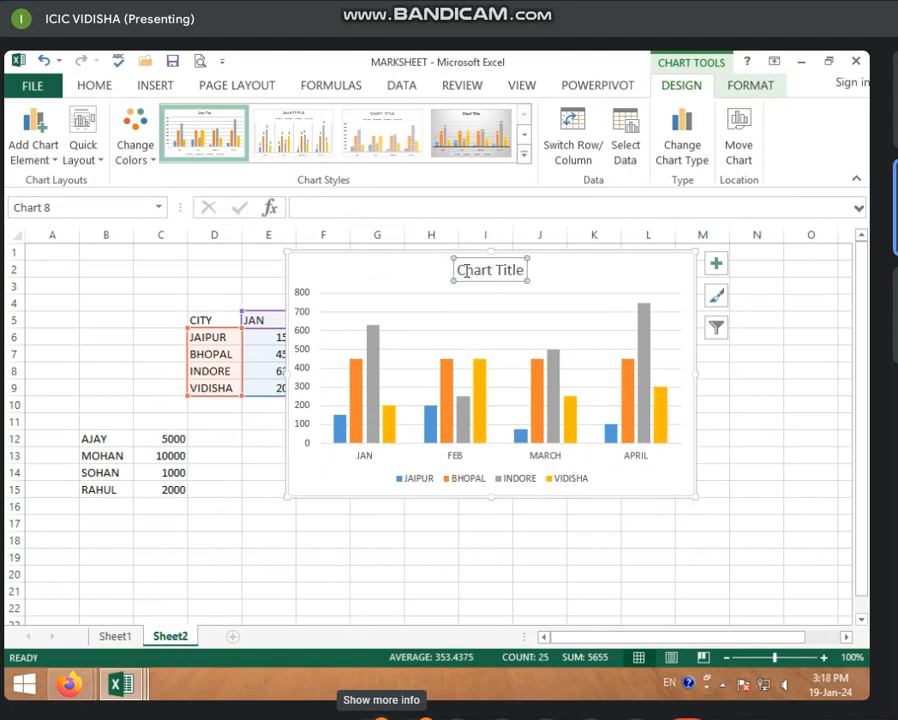
{"action": "left_click_drag", "start_coordinate": [457, 270], "coordinate": [527, 269]}
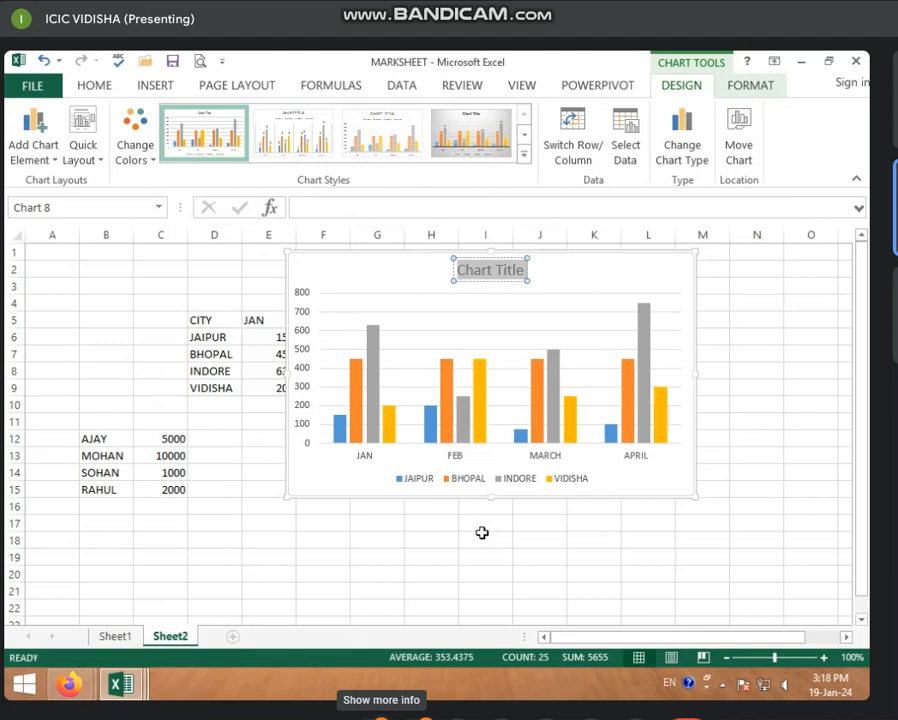
{"action": "type", "text": "DEL"}
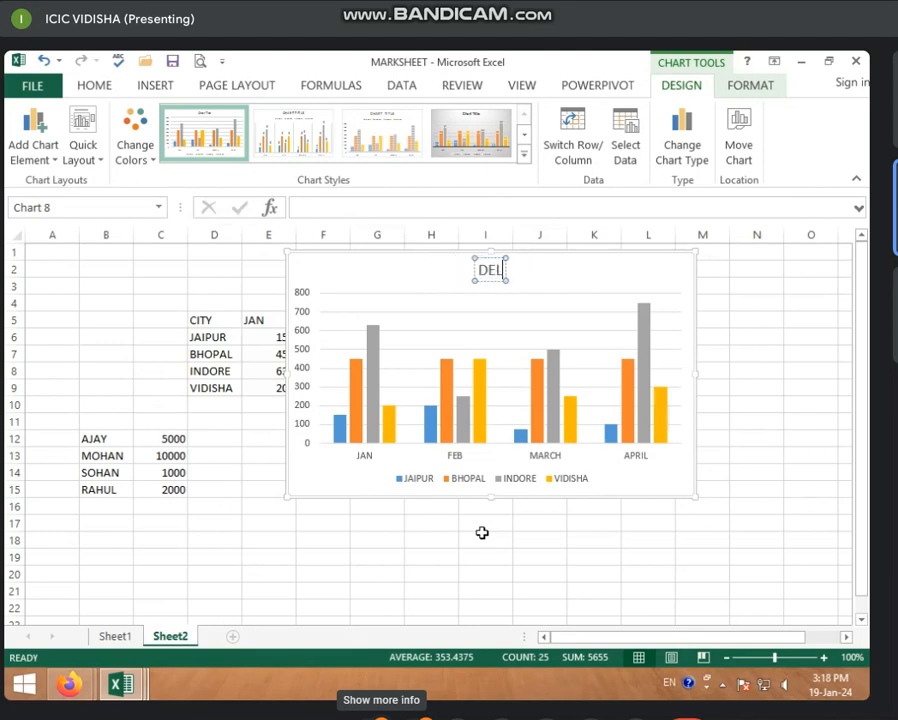
{"action": "type", "text": "L CO"}
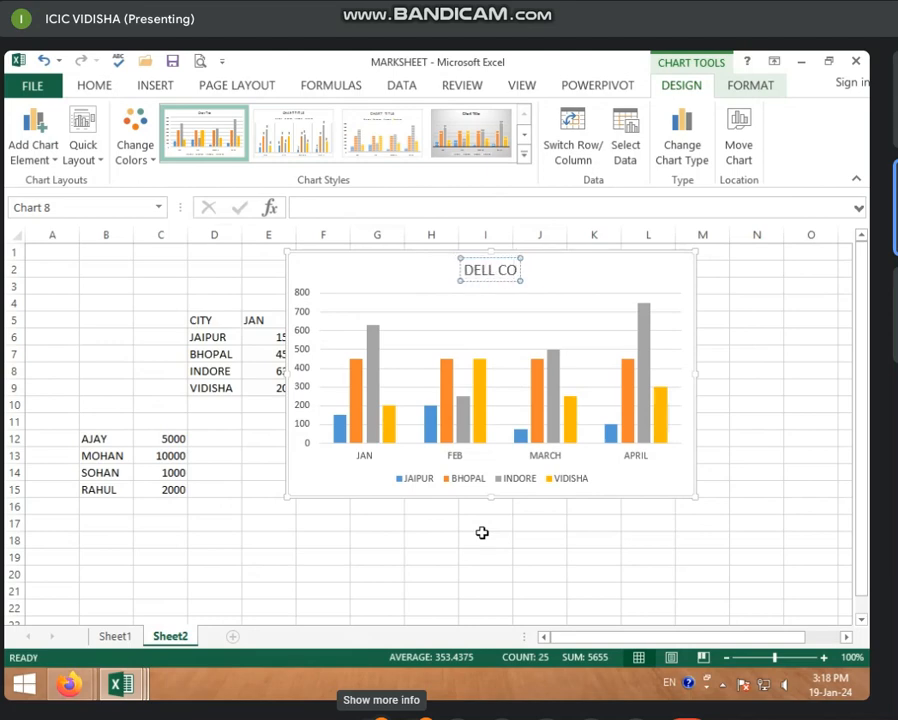
{"action": "type", "text": "MP."}
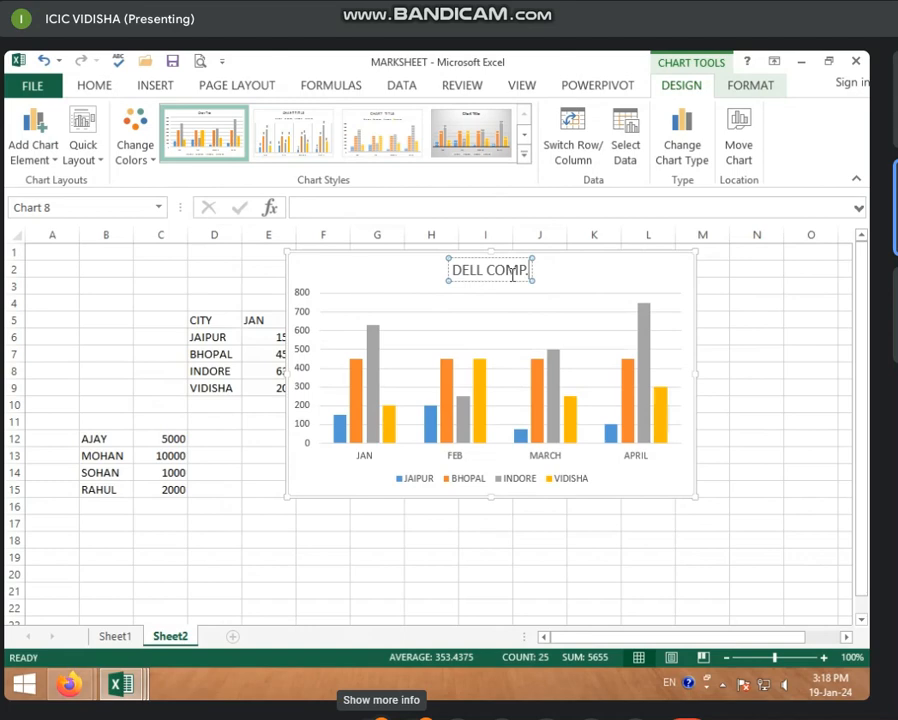
Hide the chart's primary horizontal axis and show it again
{"action": "left_click", "coordinate": [52, 162]}
{"action": "mouse_move", "coordinate": [58, 187]}
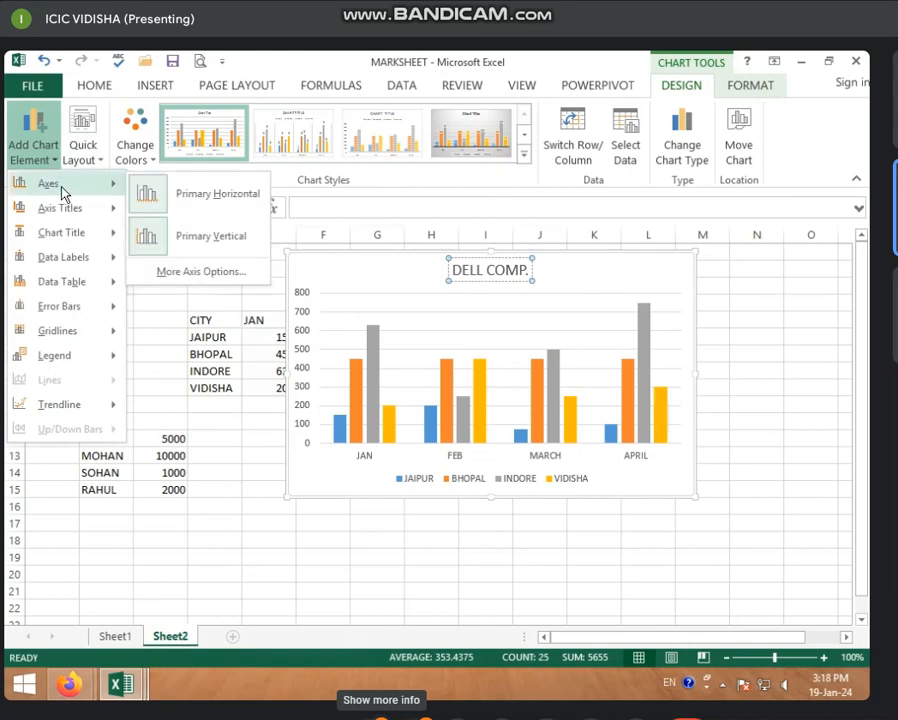
{"action": "left_click", "coordinate": [210, 207]}
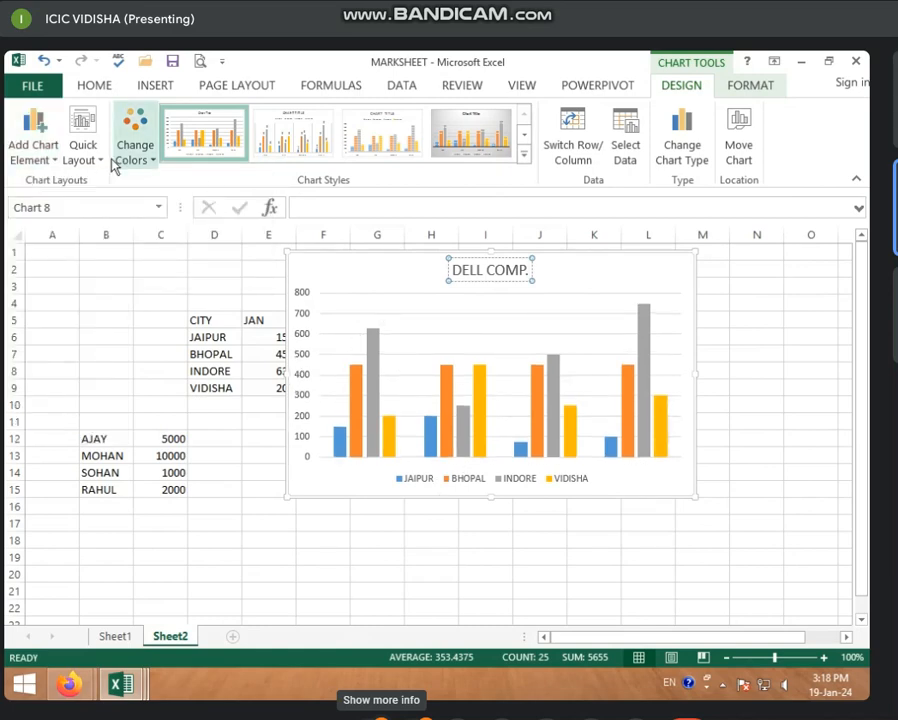
{"action": "left_click", "coordinate": [50, 160]}
{"action": "mouse_move", "coordinate": [75, 185]}
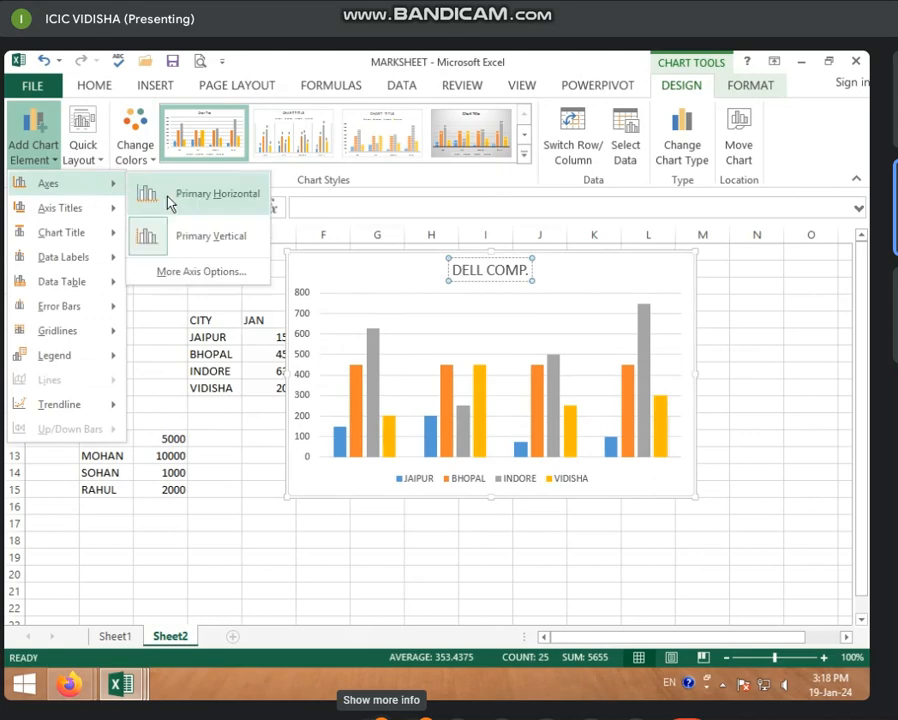
{"action": "left_click", "coordinate": [187, 199]}
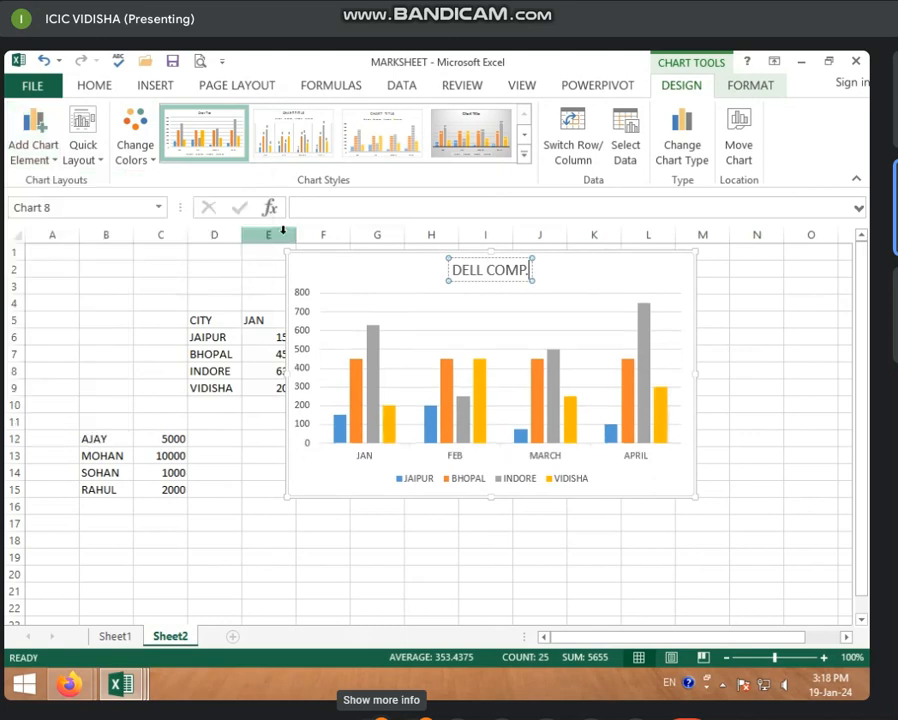
Hide the chart's primary vertical axis and show it again
{"action": "left_click", "coordinate": [55, 155]}
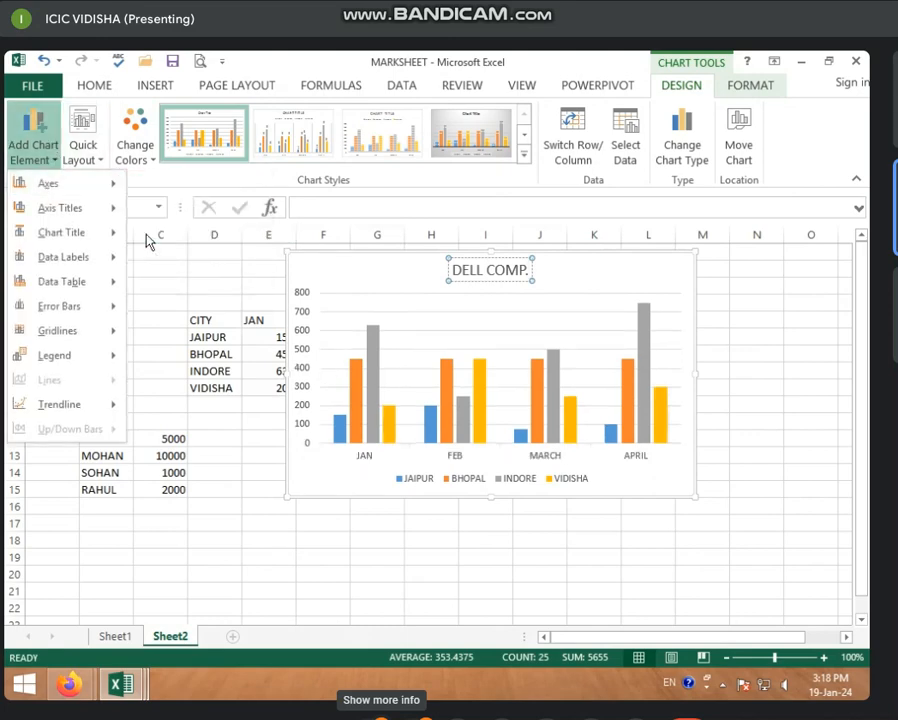
{"action": "mouse_move", "coordinate": [70, 184]}
{"action": "left_click", "coordinate": [183, 247]}
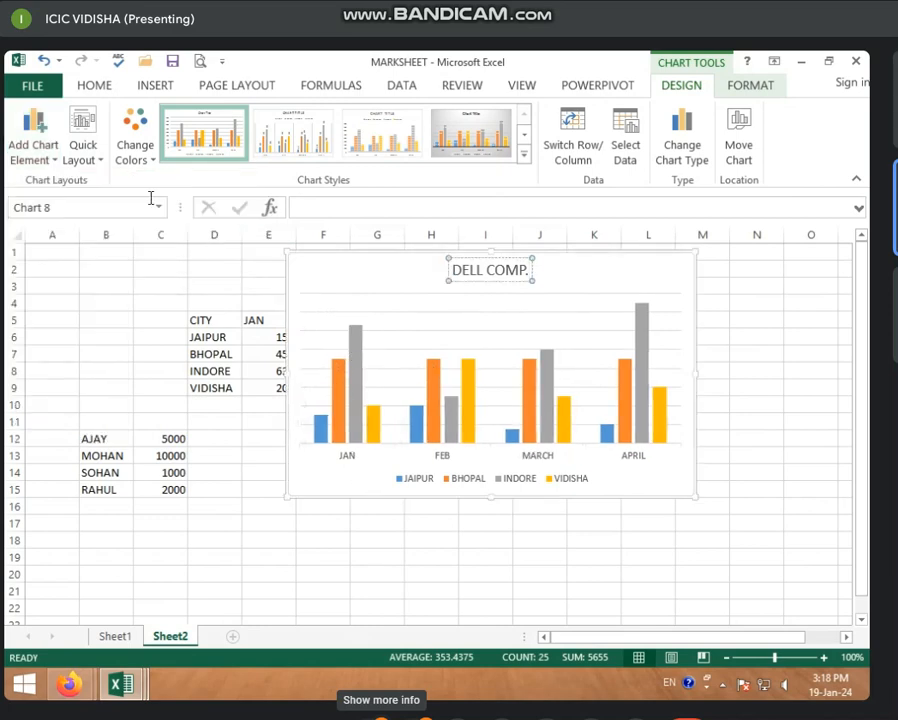
{"action": "left_click", "coordinate": [24, 155]}
{"action": "mouse_move", "coordinate": [76, 186]}
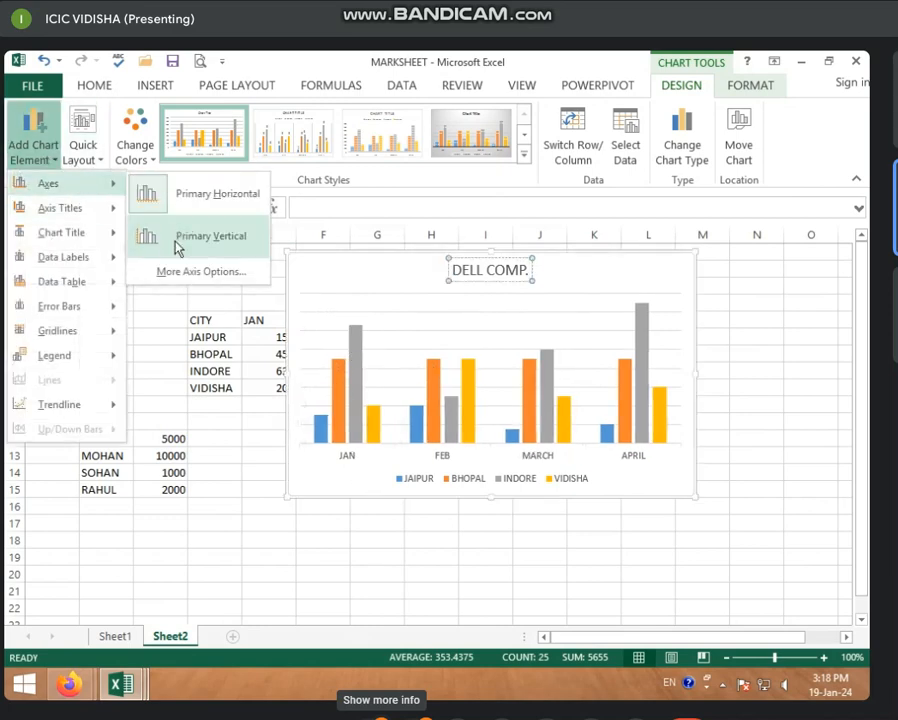
{"action": "left_click", "coordinate": [178, 245]}
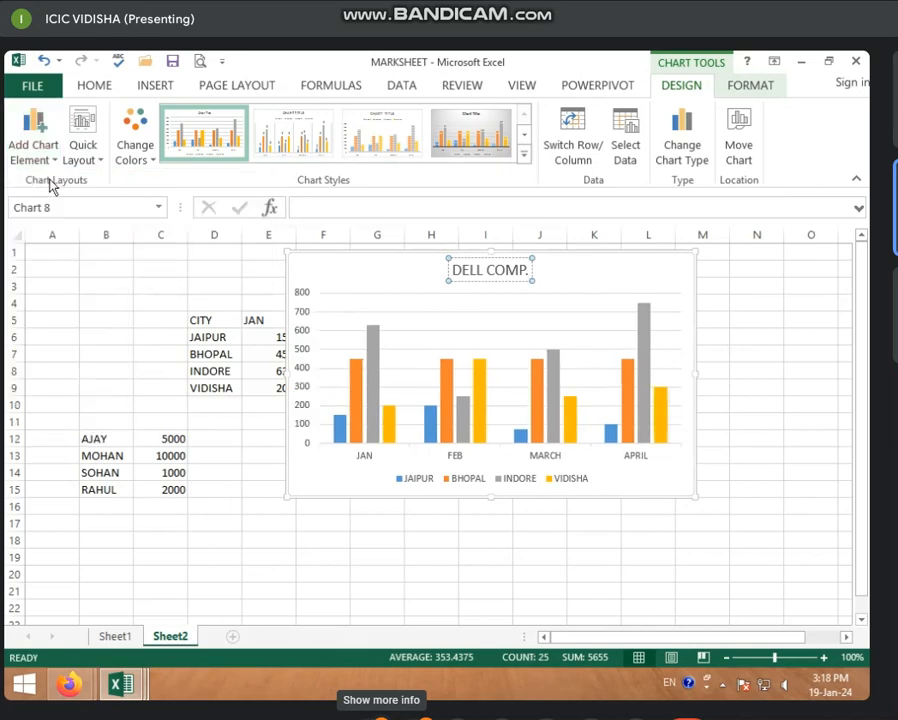
Add a primary vertical axis title to the chart
{"action": "left_click", "coordinate": [35, 145]}
{"action": "mouse_move", "coordinate": [54, 212]}
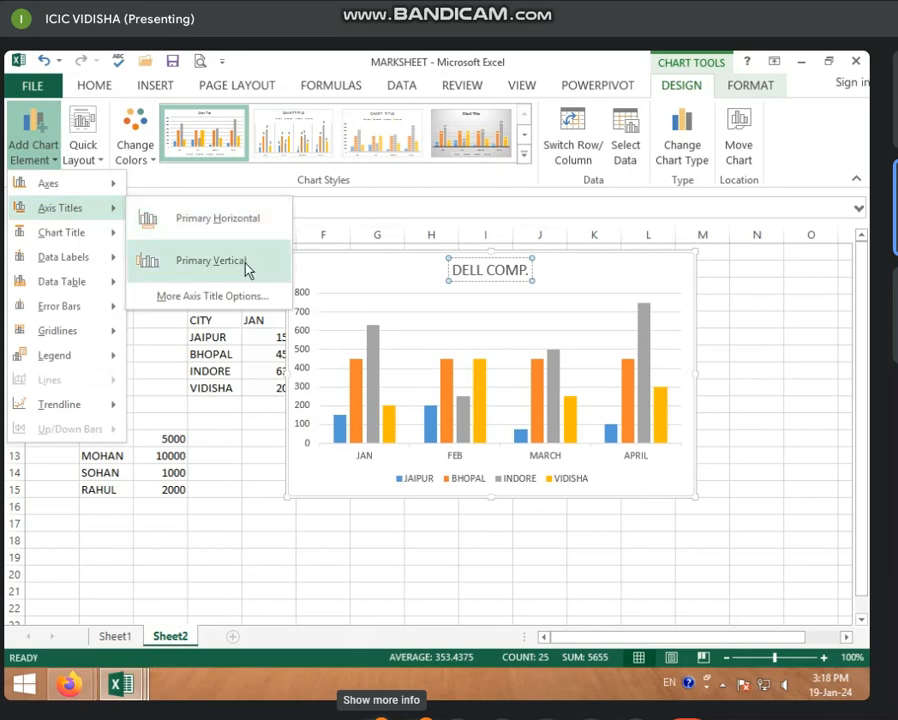
{"action": "left_click", "coordinate": [188, 266]}
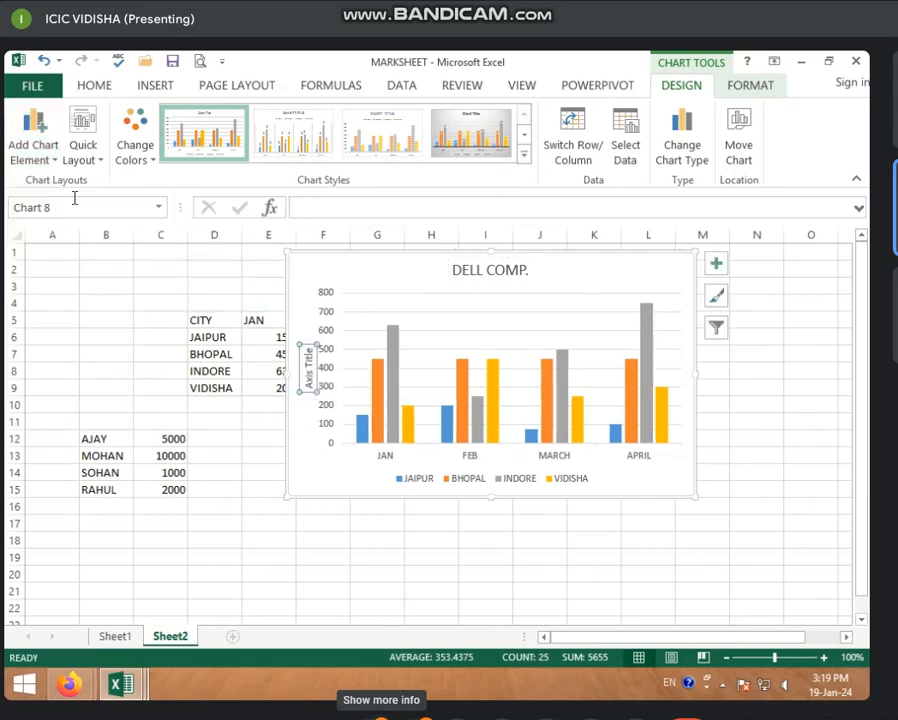
Remove the primary vertical axis title from the chart
{"action": "left_click", "coordinate": [44, 168]}
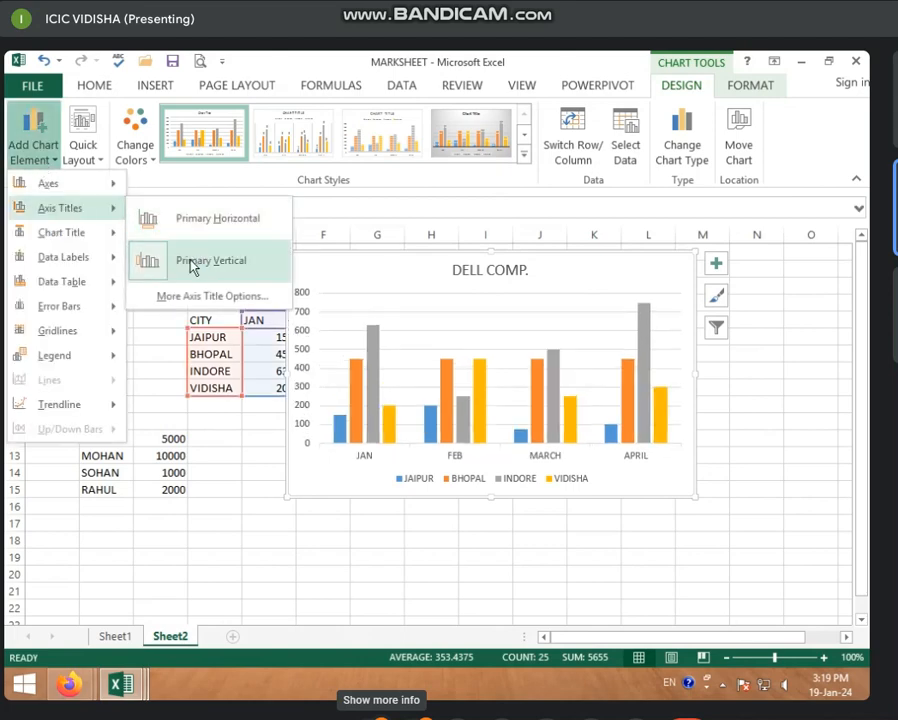
{"action": "left_click", "coordinate": [188, 262]}
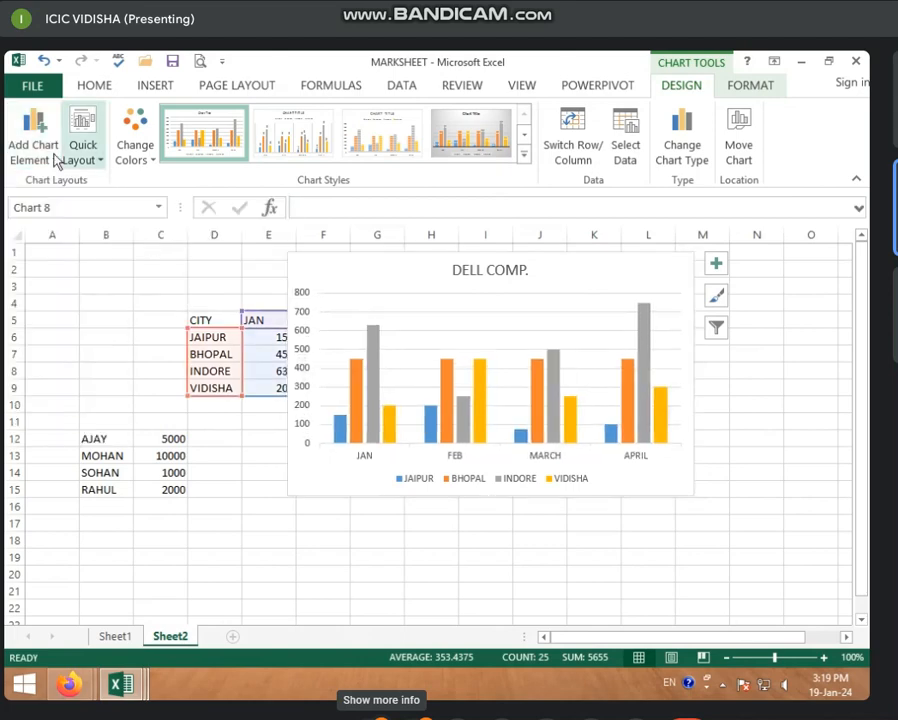
Add a linear trendline based on the JAIPUR series to the chart
{"action": "left_click", "coordinate": [50, 155]}
{"action": "mouse_move", "coordinate": [62, 233]}
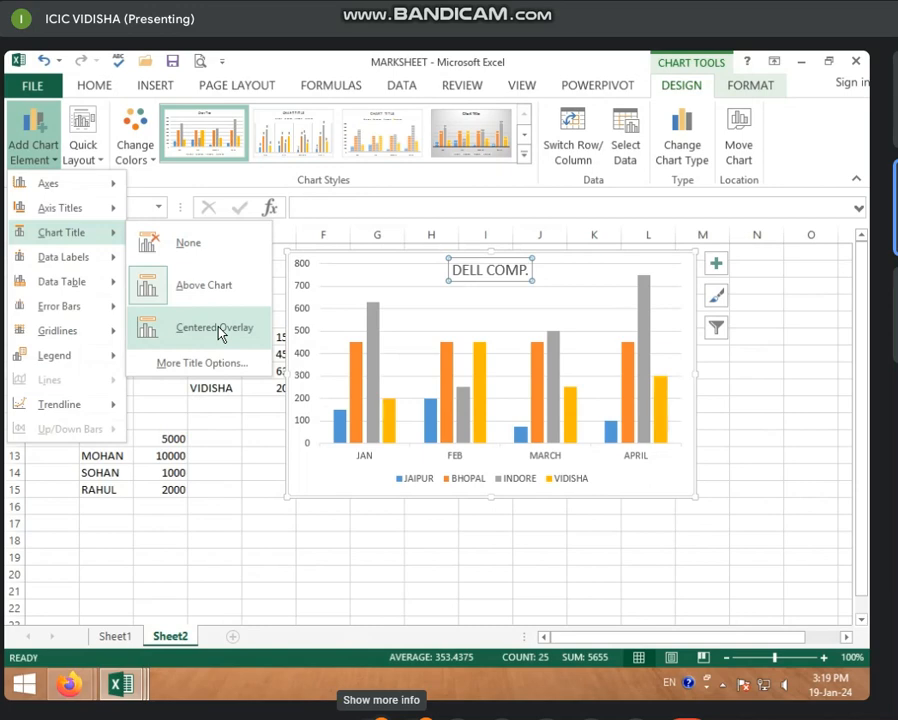
{"action": "mouse_move", "coordinate": [48, 262]}
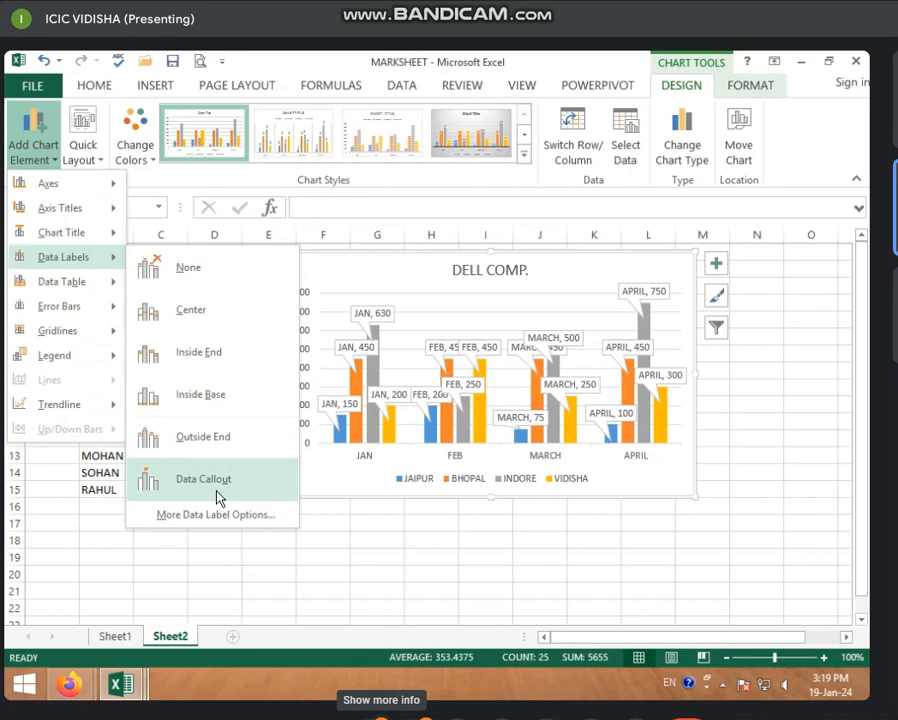
{"action": "mouse_move", "coordinate": [56, 296]}
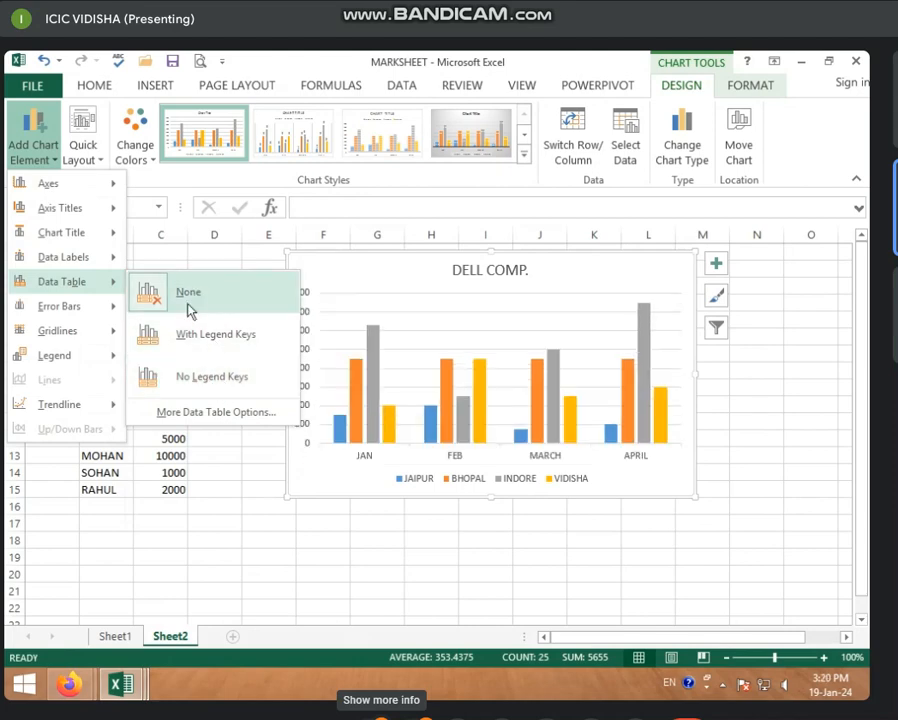
{"action": "mouse_move", "coordinate": [88, 308]}
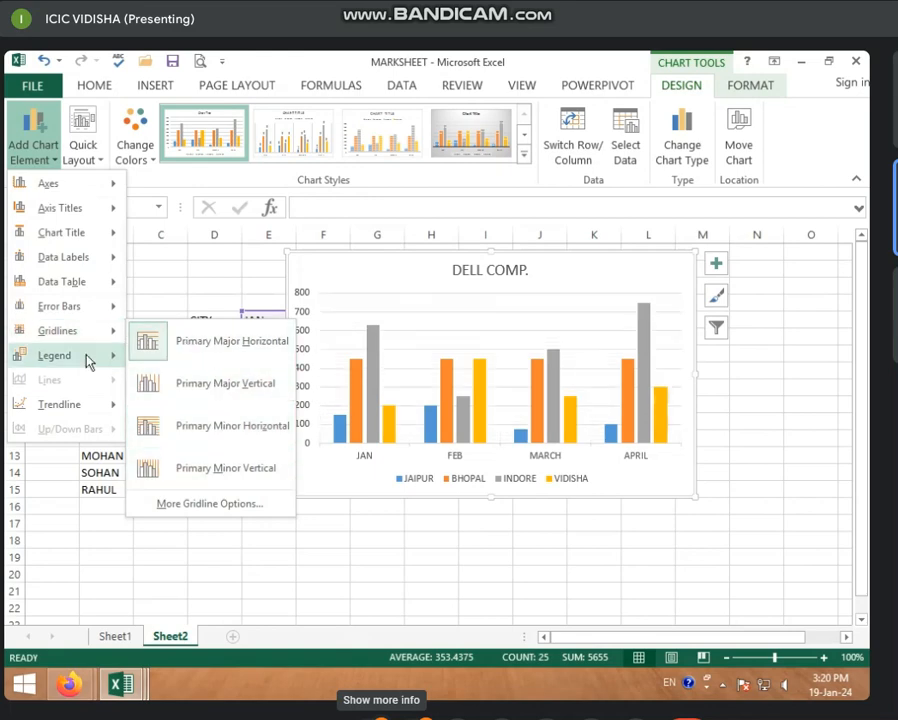
{"action": "mouse_move", "coordinate": [88, 358]}
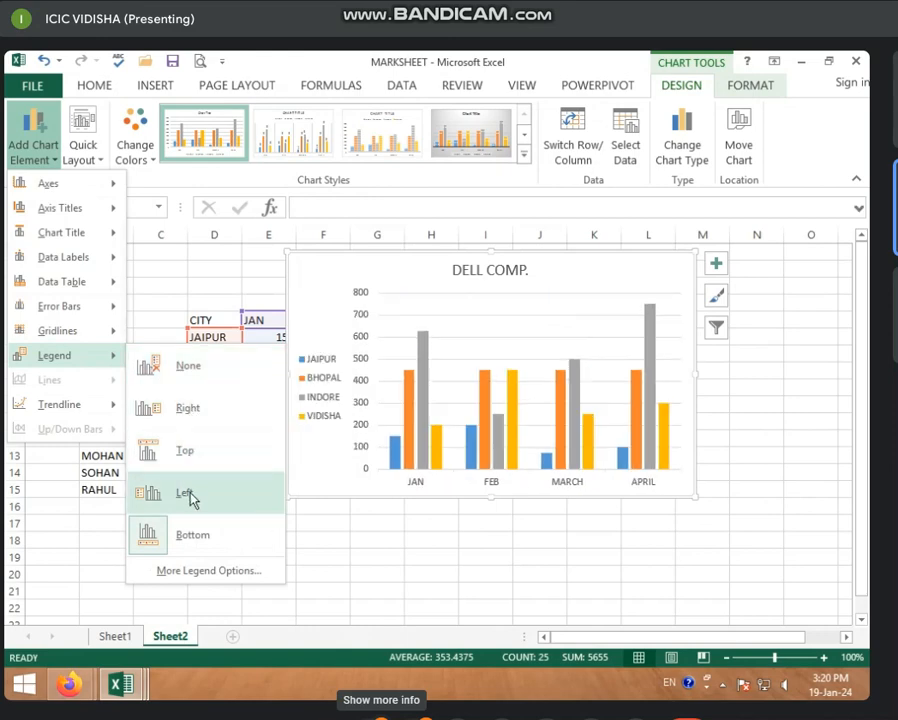
{"action": "mouse_move", "coordinate": [96, 406]}
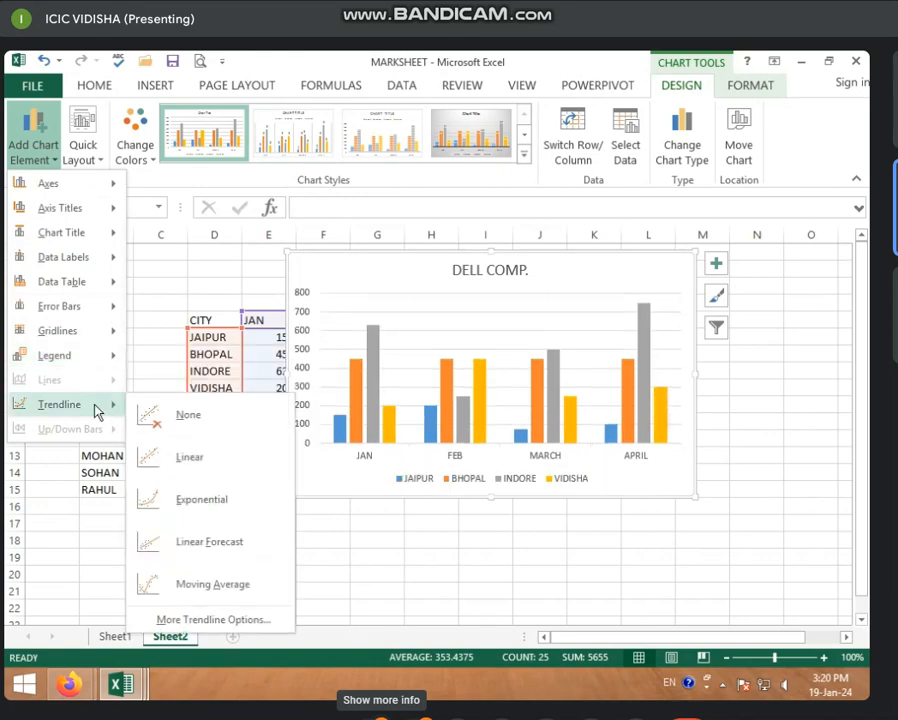
{"action": "left_click", "coordinate": [181, 466]}
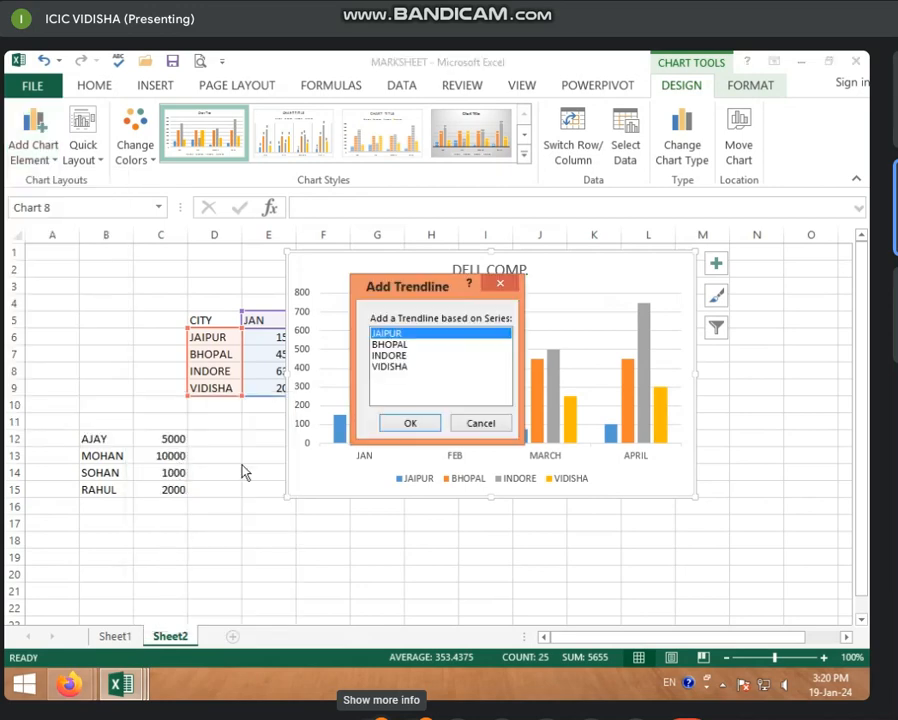
{"action": "left_click", "coordinate": [410, 423]}
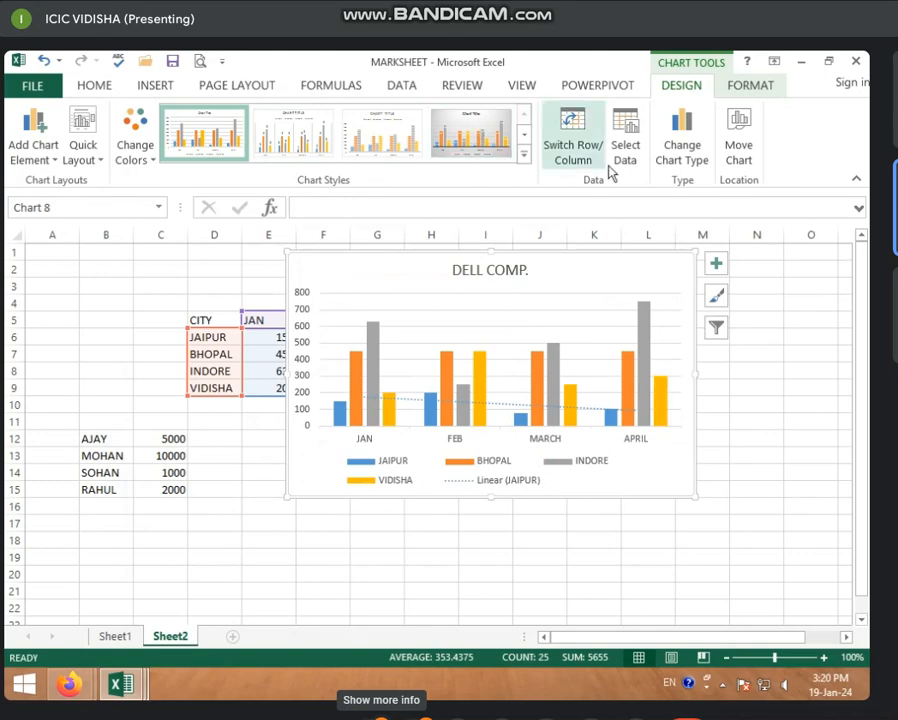
Move the chart down off the upper rows of the city table and set BHOPAL's JAN value in E7 to 300
{"action": "mouse_move", "coordinate": [392, 258]}
{"action": "left_mouse_down"}
{"action": "mouse_move", "coordinate": [346, 373]}
{"action": "mouse_move", "coordinate": [238, 393]}
{"action": "left_mouse_up"}
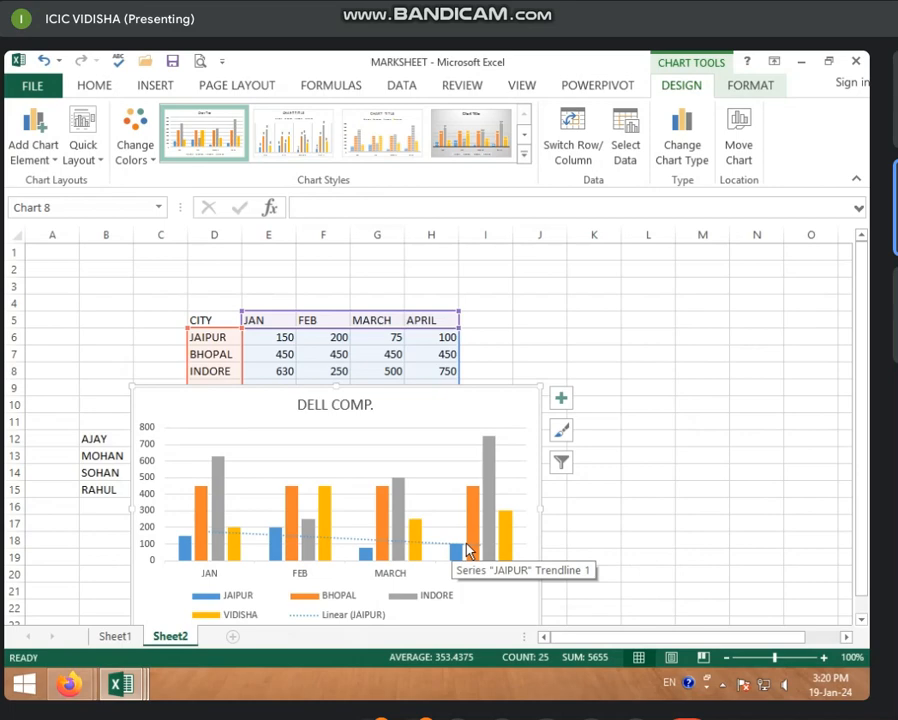
{"action": "left_click", "coordinate": [279, 357]}
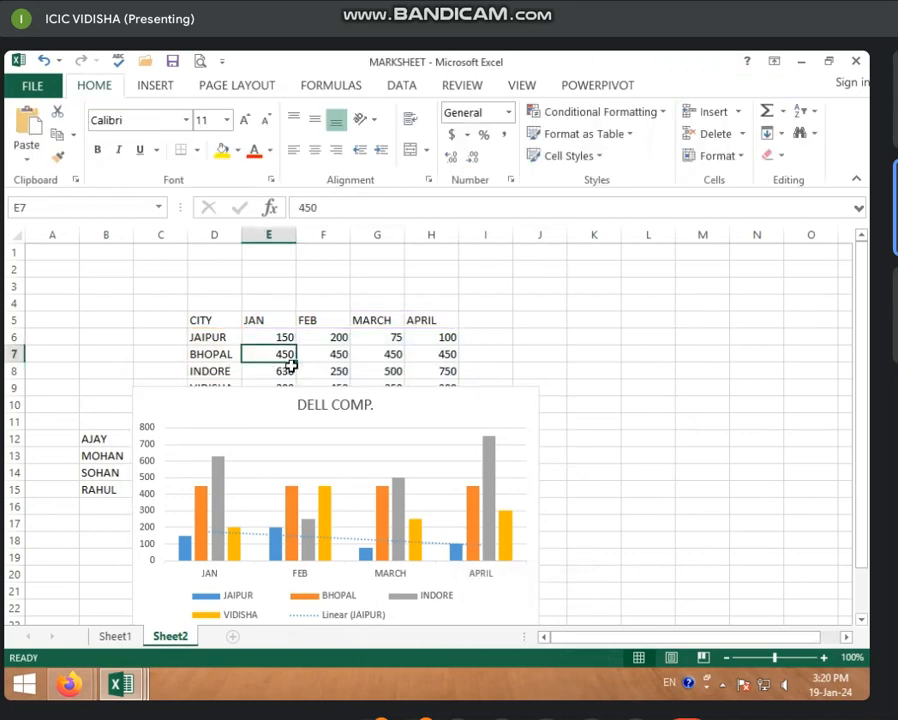
{"action": "type", "text": "300"}
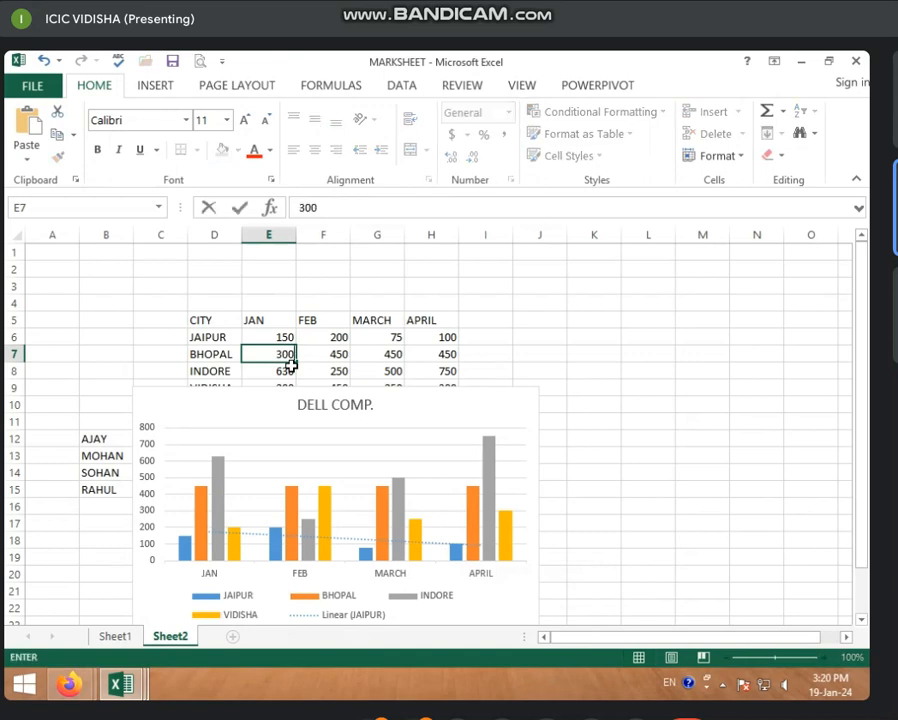
{"action": "key", "text": "Return"}
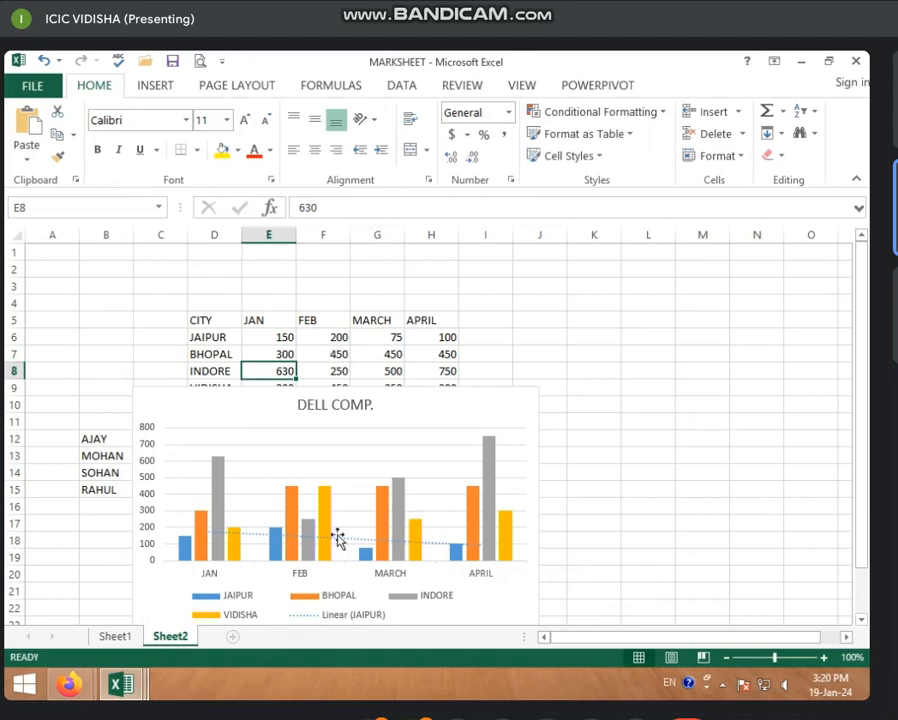
Reposition the chart slightly higher over the city table and recolour it with the second Colorful palette of blues and greys
{"action": "left_click", "coordinate": [353, 487]}
{"action": "left_click_drag", "start_coordinate": [370, 394], "coordinate": [428, 344]}
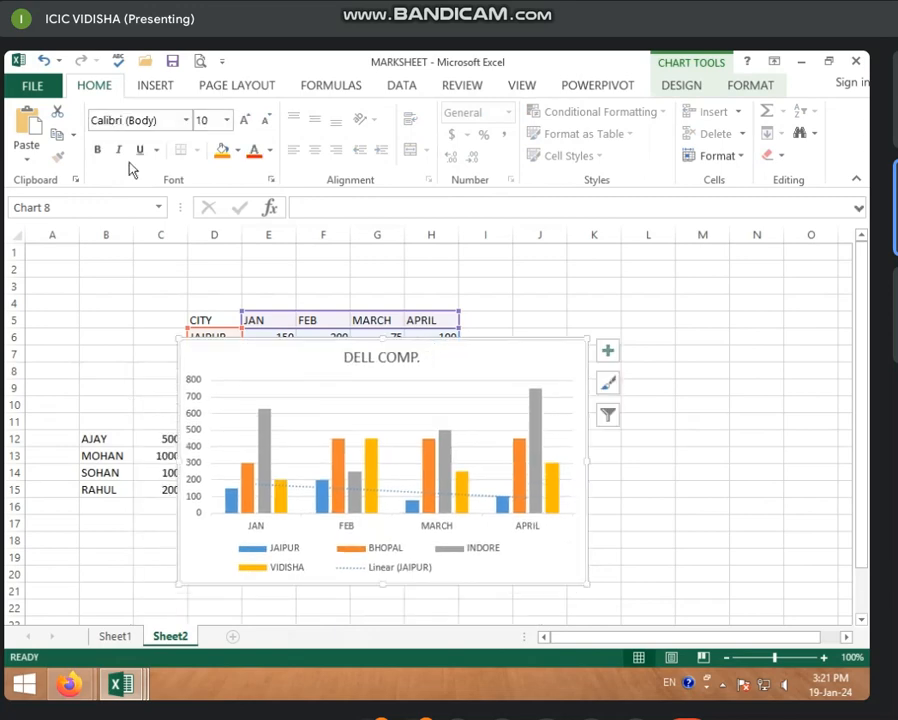
{"action": "left_click", "coordinate": [682, 86]}
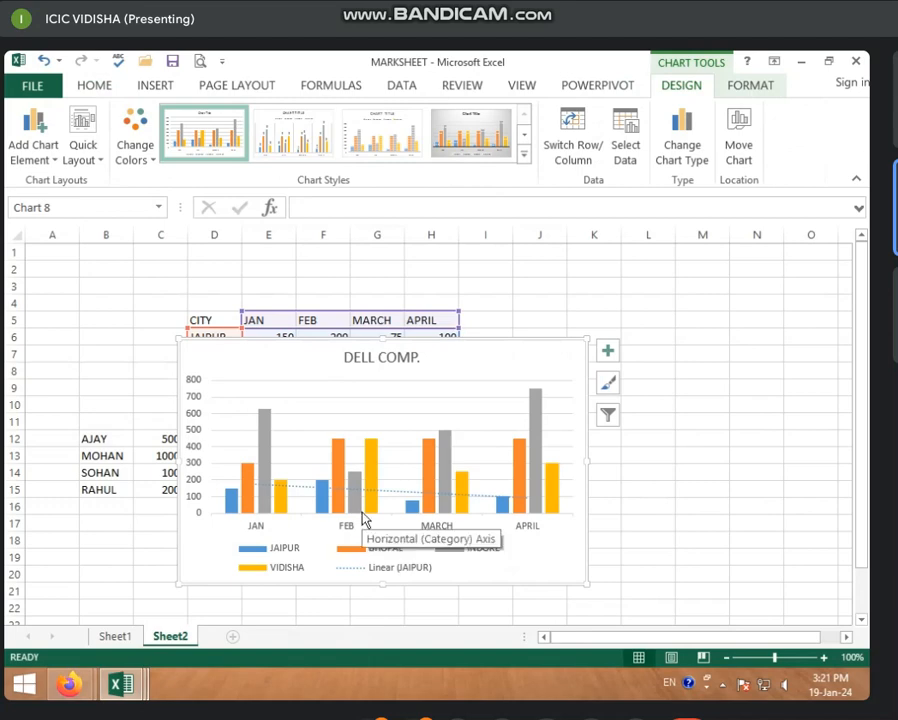
{"action": "left_click", "coordinate": [95, 165]}
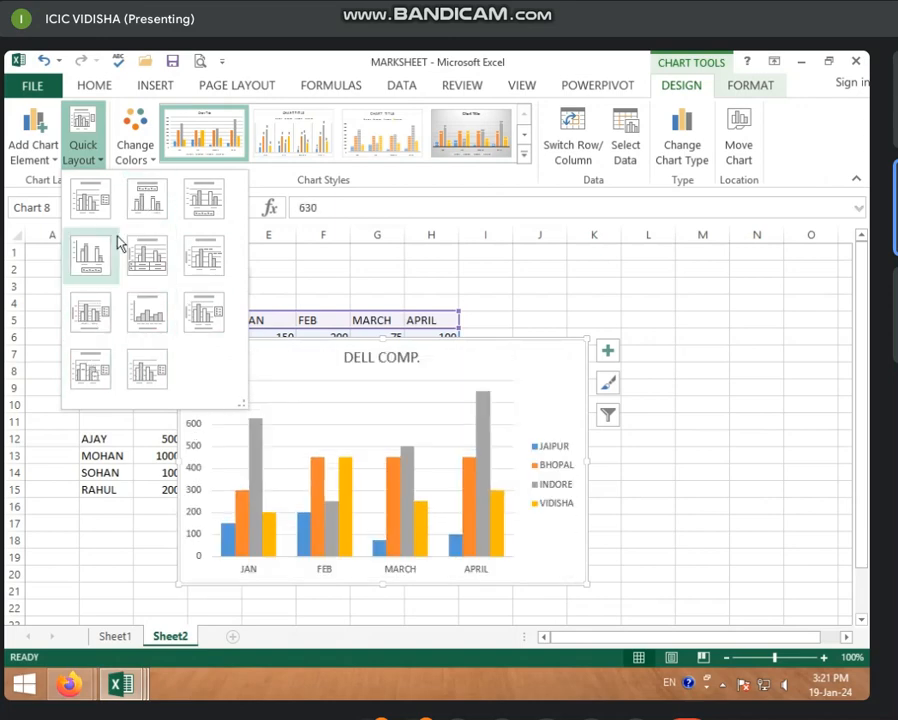
{"action": "left_click", "coordinate": [136, 148]}
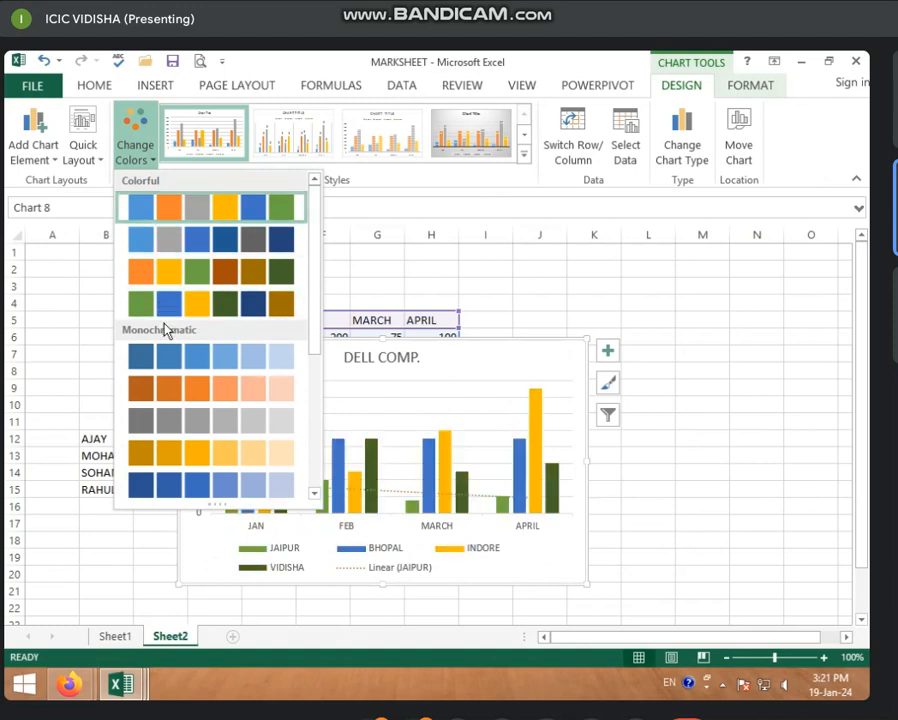
{"action": "scroll", "coordinate": [172, 376], "scroll_direction": "down", "scroll_amount": 3}
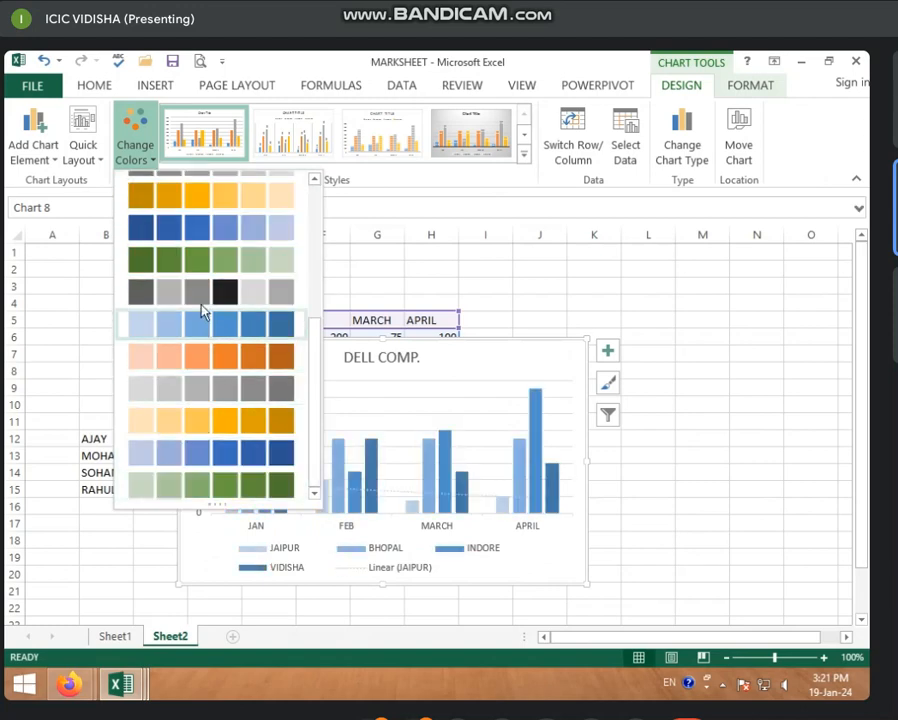
{"action": "scroll", "coordinate": [212, 262], "scroll_direction": "up", "scroll_amount": 5}
{"action": "left_click", "coordinate": [214, 240]}
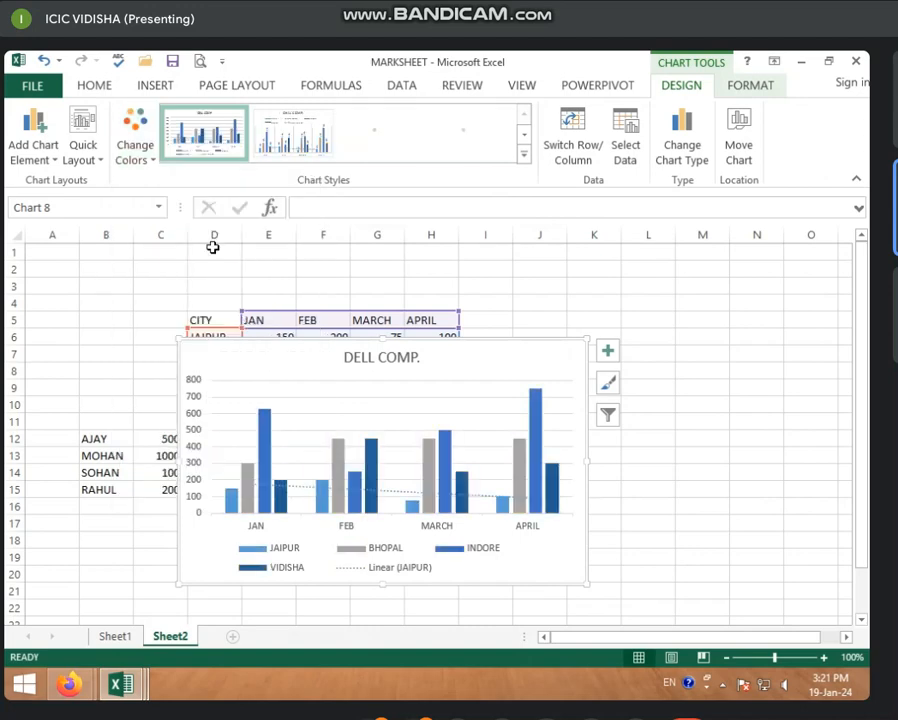
Apply the second chart style in the gallery's second row and move the chart beside the city table, starting at column I
{"action": "left_click", "coordinate": [524, 155]}
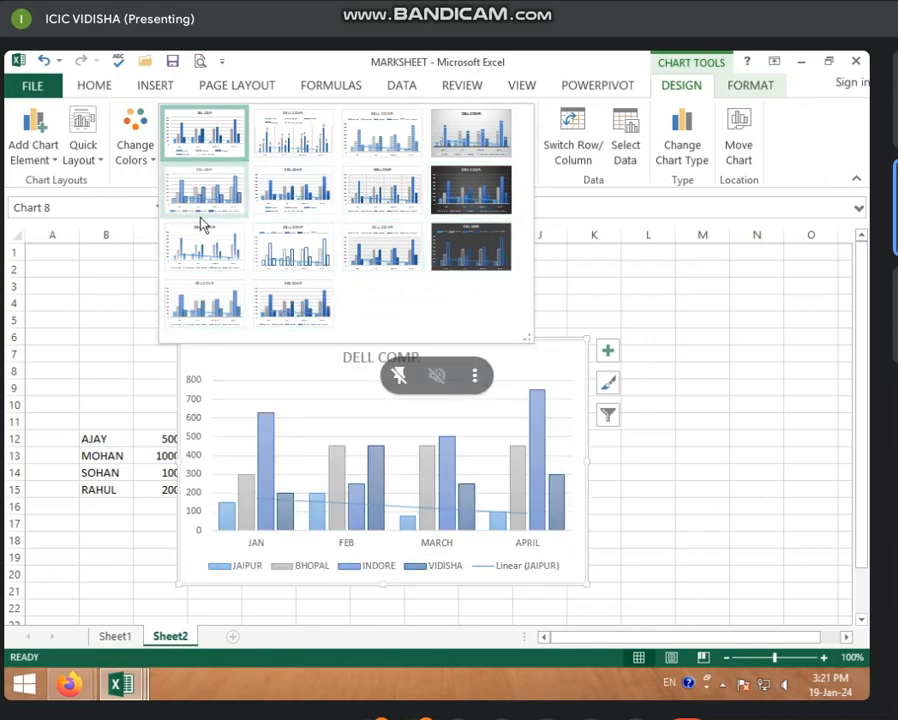
{"action": "left_click", "coordinate": [292, 205]}
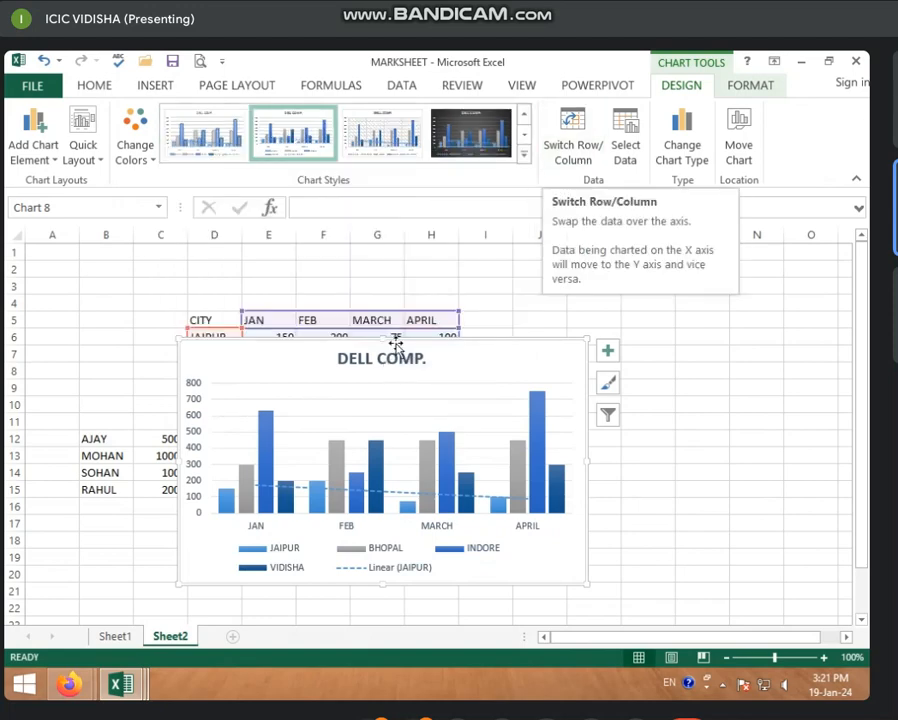
{"action": "left_click_drag", "start_coordinate": [396, 343], "coordinate": [703, 251]}
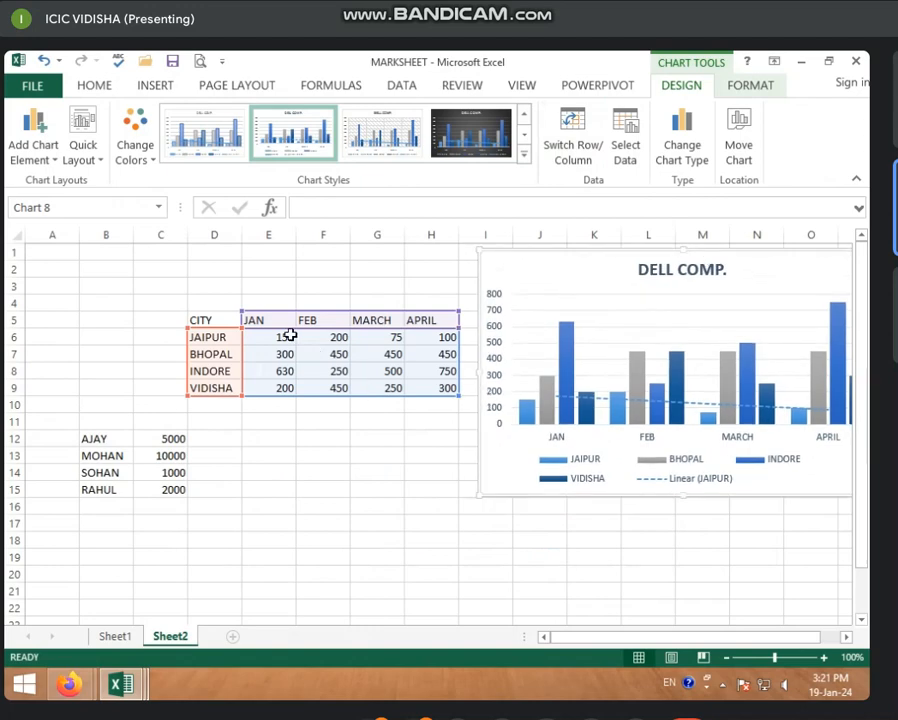
Compare the JAN values in E6:E9 and the JAIPUR row with the matching columns in the chart
{"action": "left_click_drag", "start_coordinate": [289, 336], "coordinate": [289, 391]}
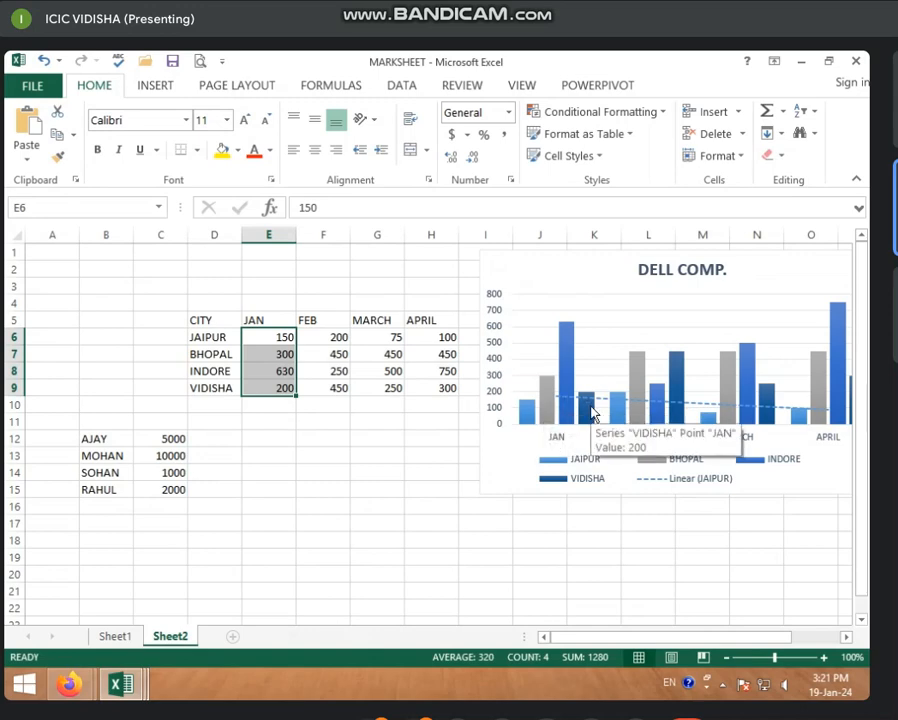
{"action": "left_click", "coordinate": [271, 340]}
{"action": "left_click_drag", "start_coordinate": [271, 340], "coordinate": [519, 343]}
{"action": "left_click", "coordinate": [524, 88]}
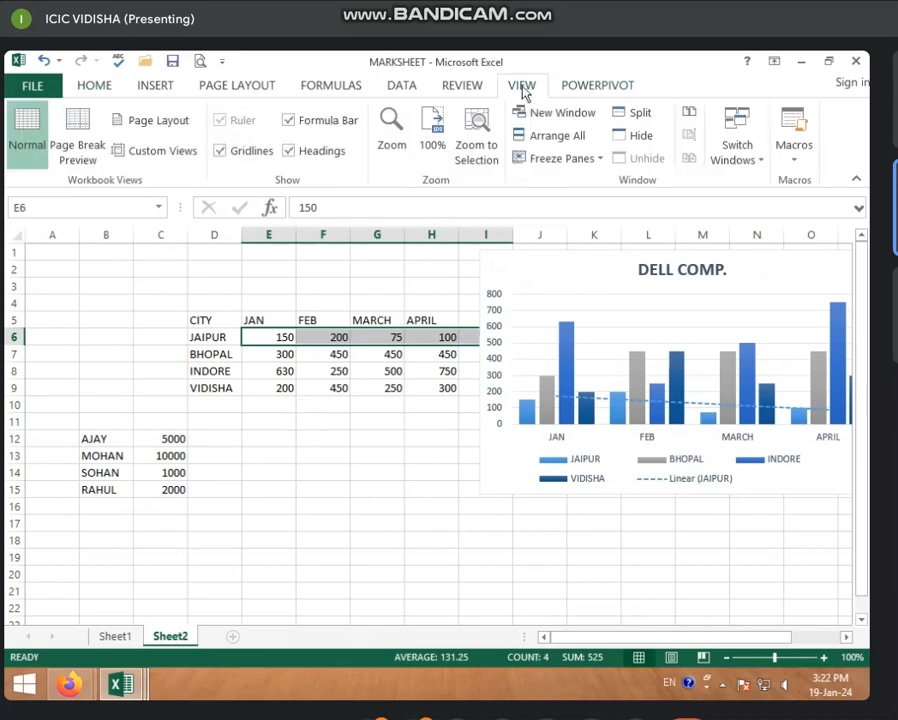
{"action": "left_click", "coordinate": [362, 382]}
{"action": "left_click", "coordinate": [591, 404]}
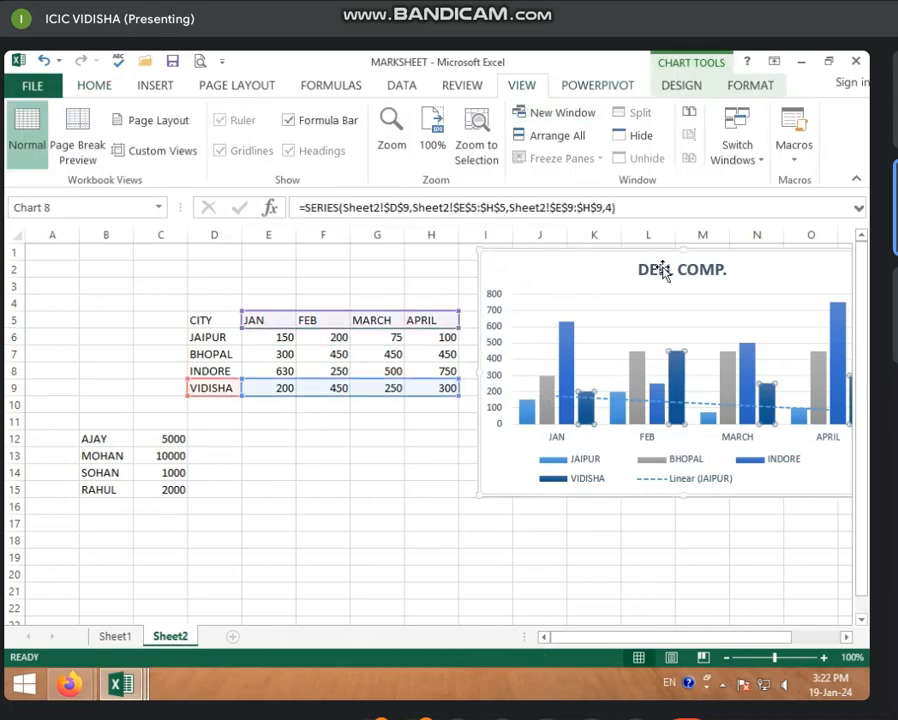
Switch the chart's rows and columns to plot cities along the horizontal axis, and switch them back to months
{"action": "left_click_drag", "start_coordinate": [234, 319], "coordinate": [439, 388]}
{"action": "left_click", "coordinate": [716, 266]}
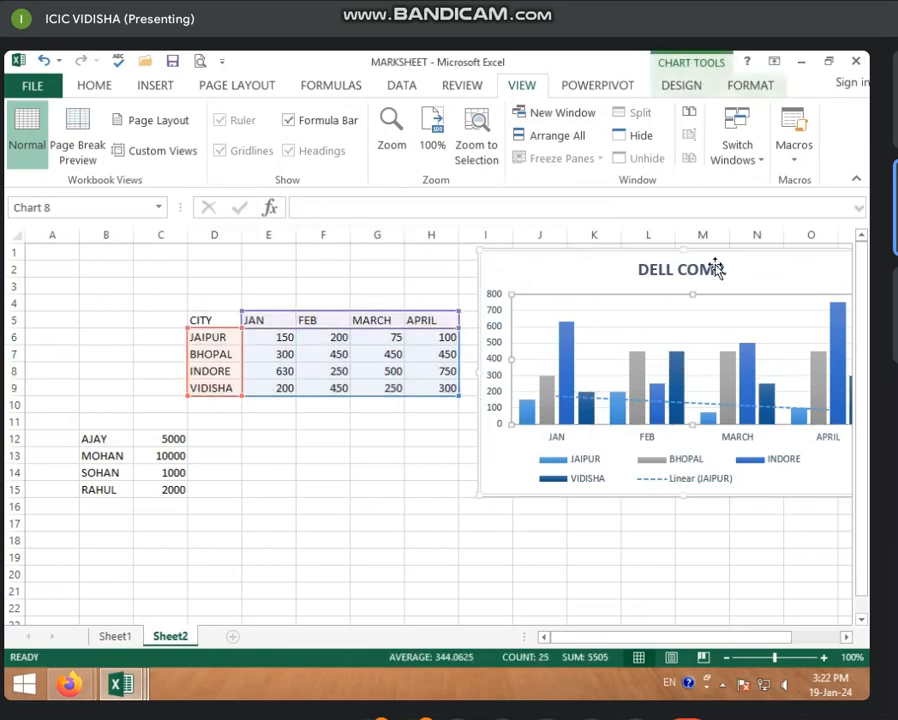
{"action": "left_click", "coordinate": [681, 87]}
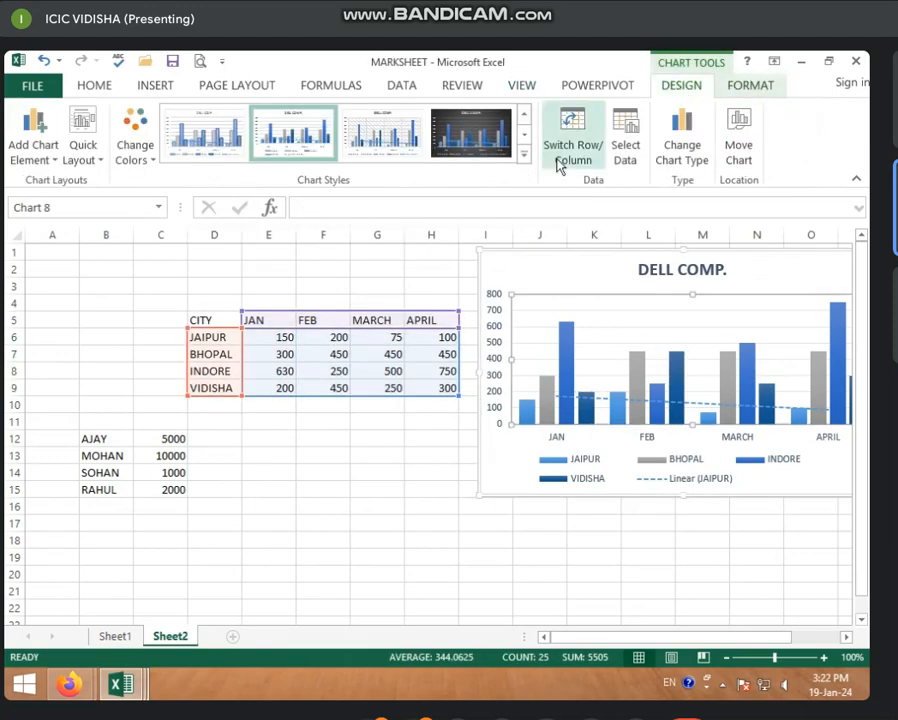
{"action": "left_click", "coordinate": [572, 152]}
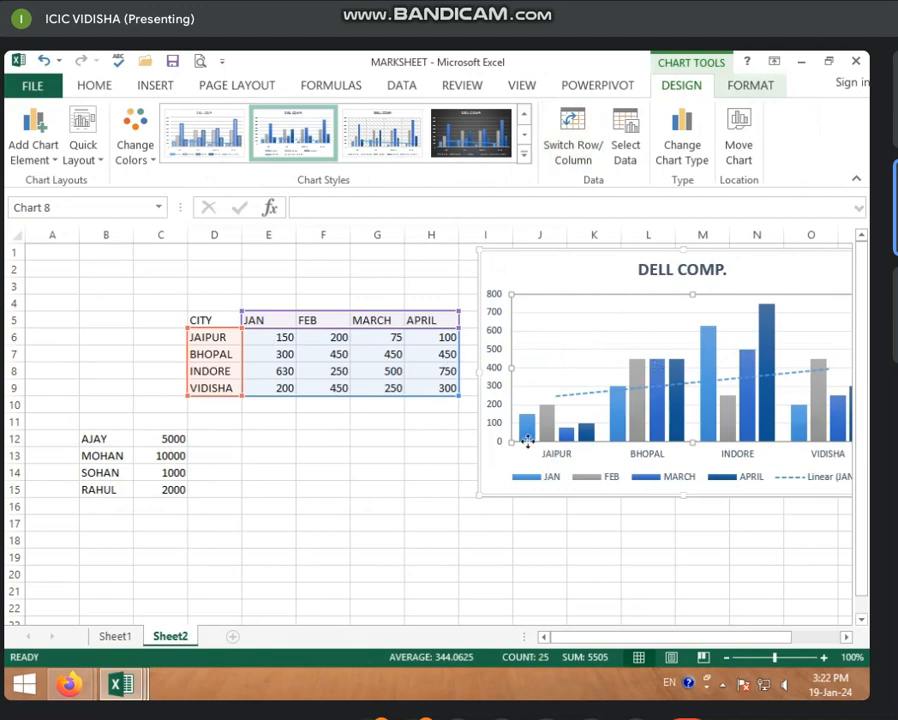
{"action": "mouse_move", "coordinate": [529, 441]}
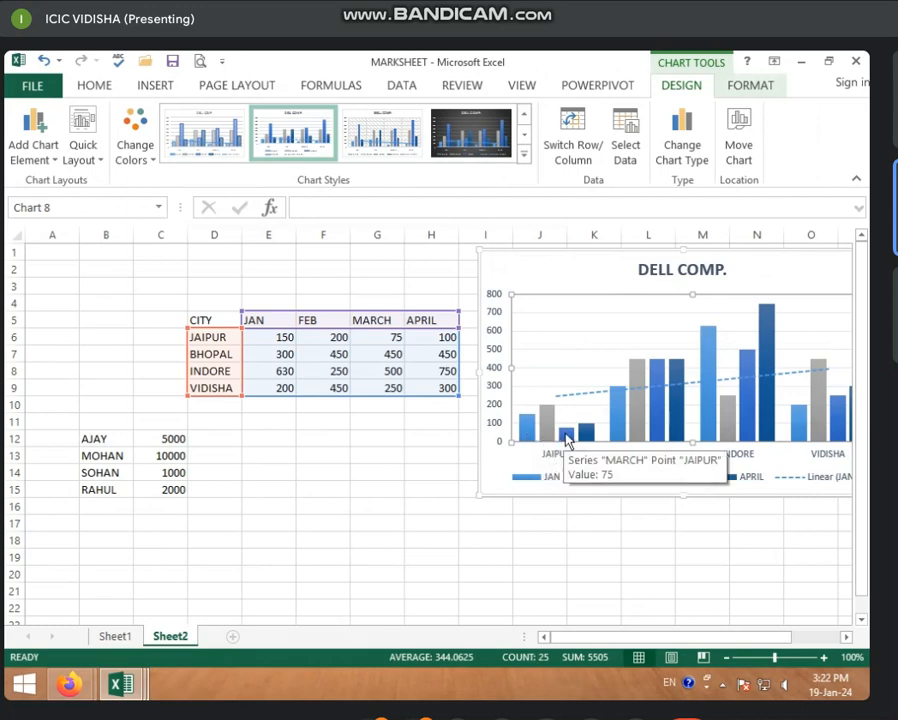
{"action": "mouse_move", "coordinate": [581, 438]}
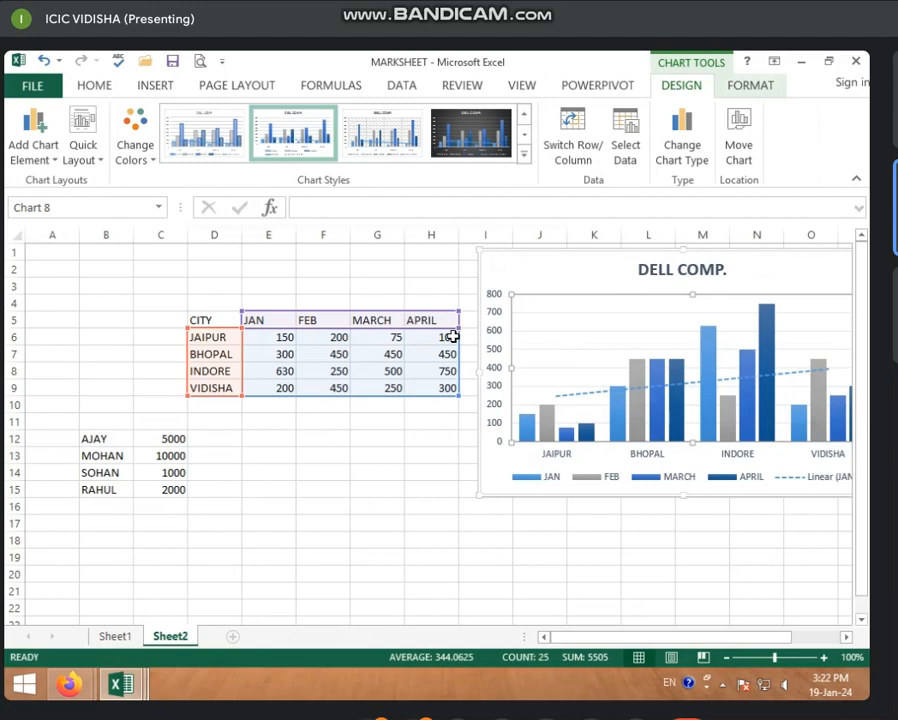
{"action": "left_click", "coordinate": [574, 135]}
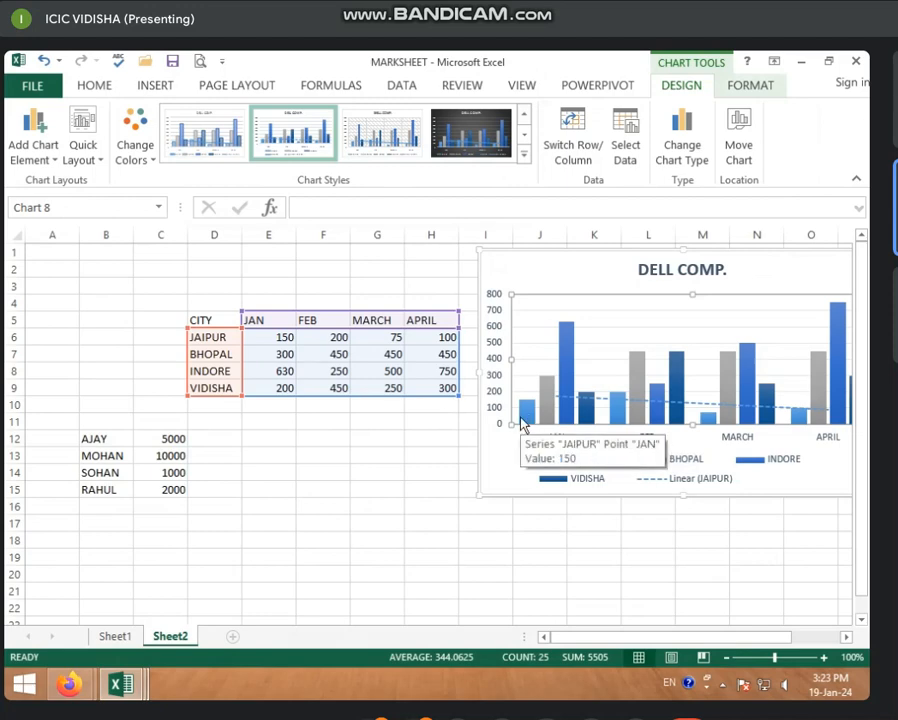
Compare JAIPUR's monthly values in E6:H6 with the columns of the chart's JAN group
{"action": "mouse_move", "coordinate": [555, 415]}
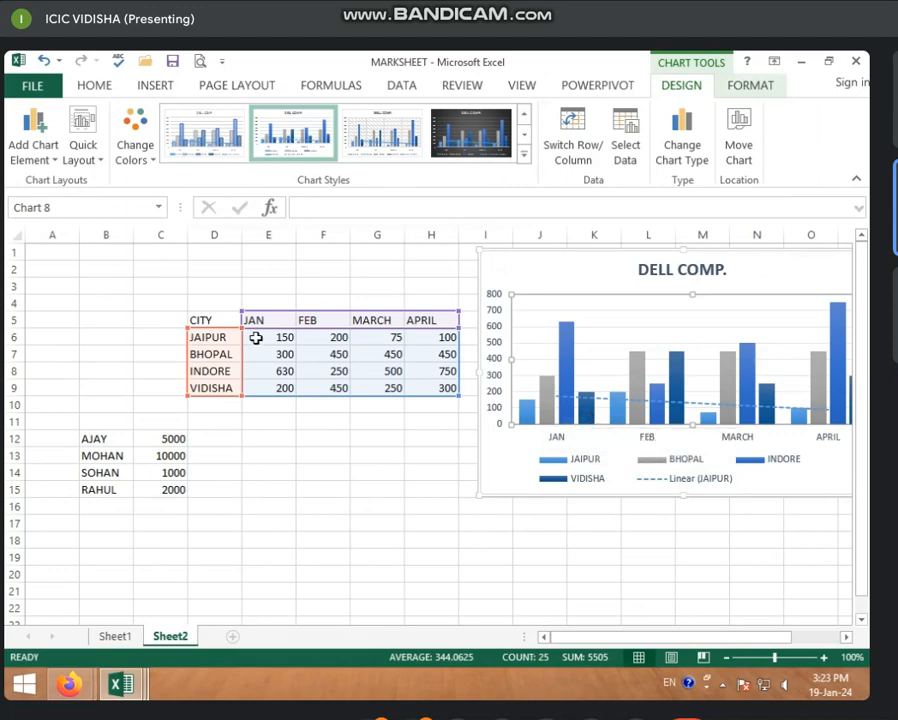
{"action": "left_click_drag", "start_coordinate": [254, 337], "coordinate": [453, 344]}
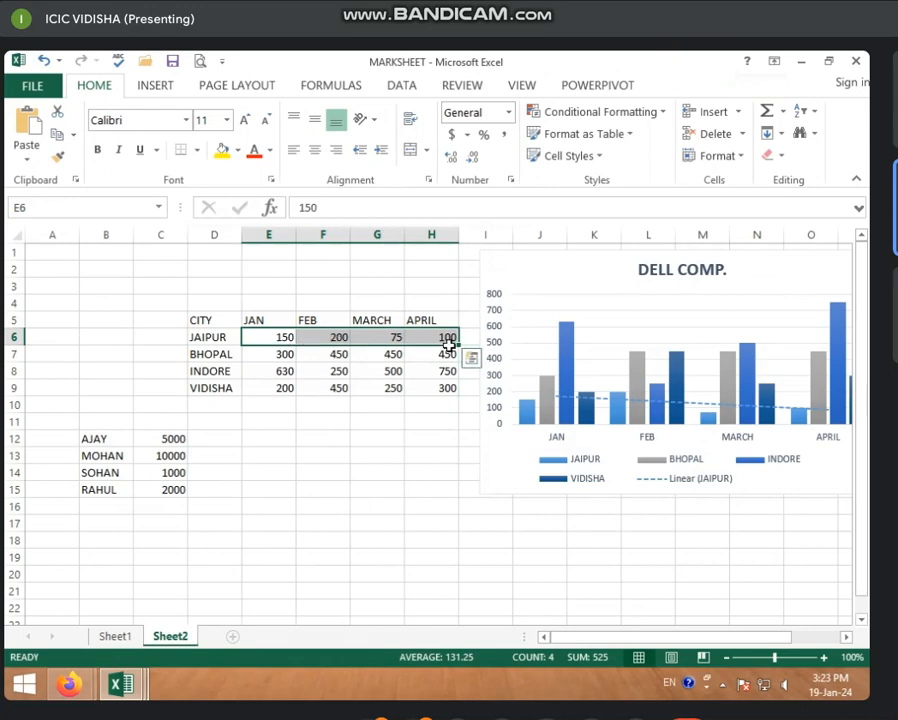
{"action": "mouse_move", "coordinate": [540, 408]}
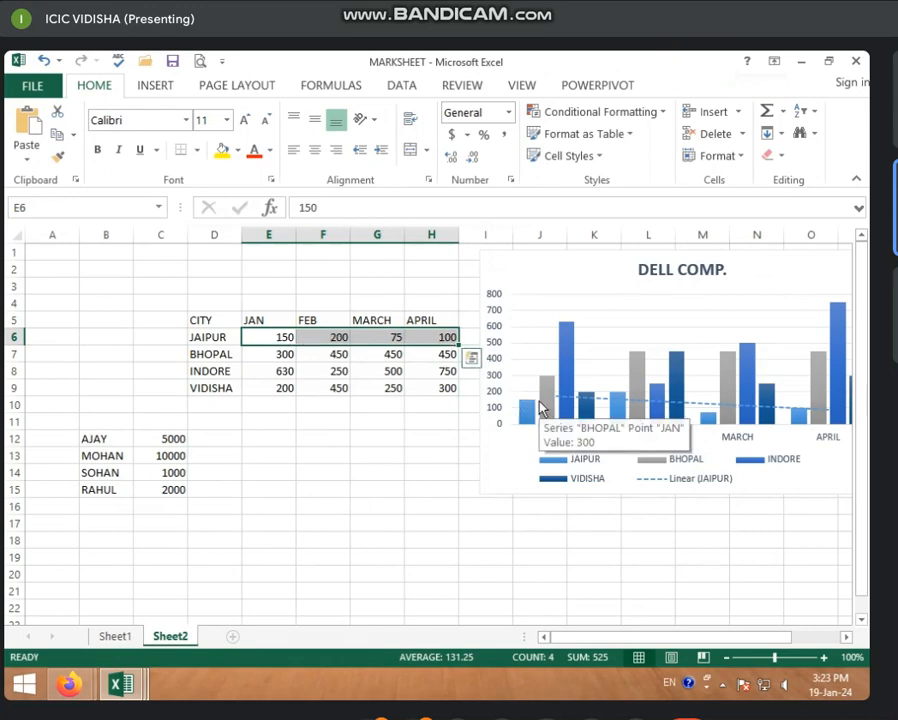
Switch the chart's rows and columns once more to inspect the JAIPUR group, and return the months to the horizontal axis
{"action": "left_click_drag", "start_coordinate": [203, 322], "coordinate": [445, 390]}
{"action": "left_click", "coordinate": [515, 390]}
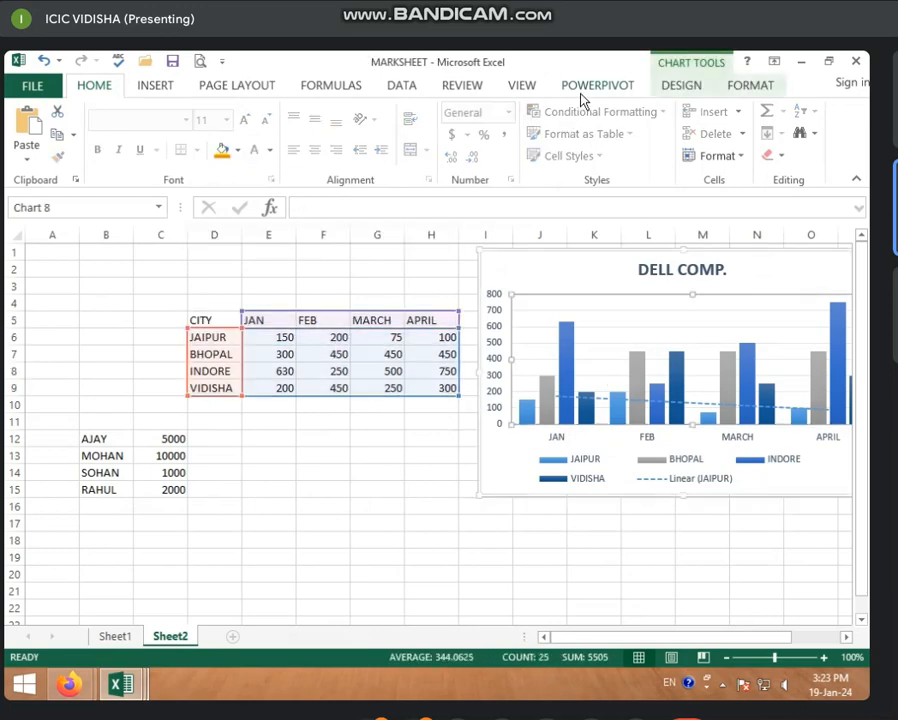
{"action": "left_click", "coordinate": [683, 88]}
{"action": "left_click", "coordinate": [577, 155]}
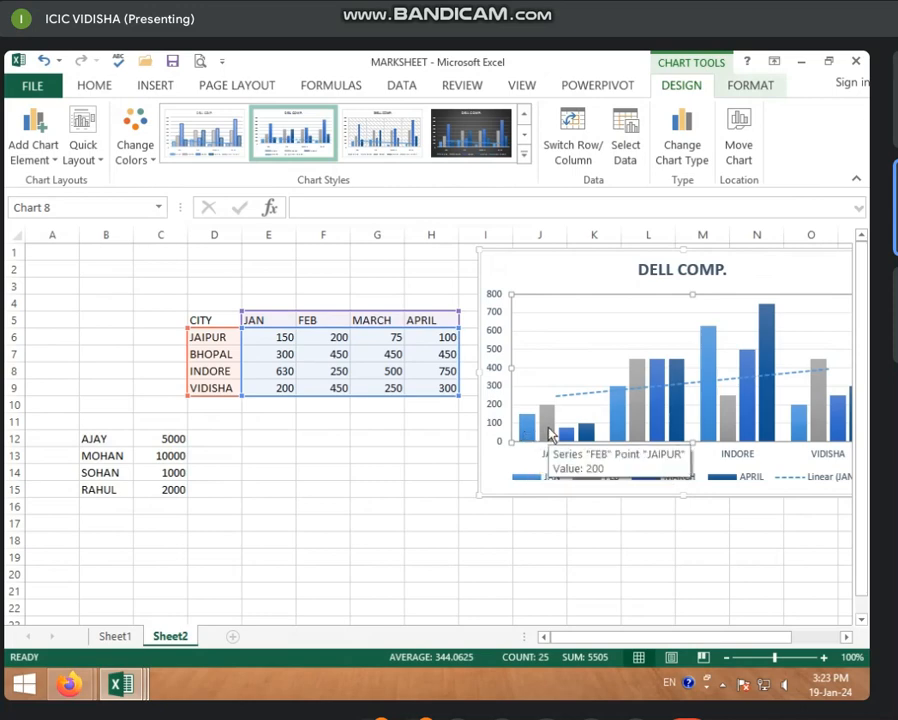
{"action": "mouse_move", "coordinate": [573, 438]}
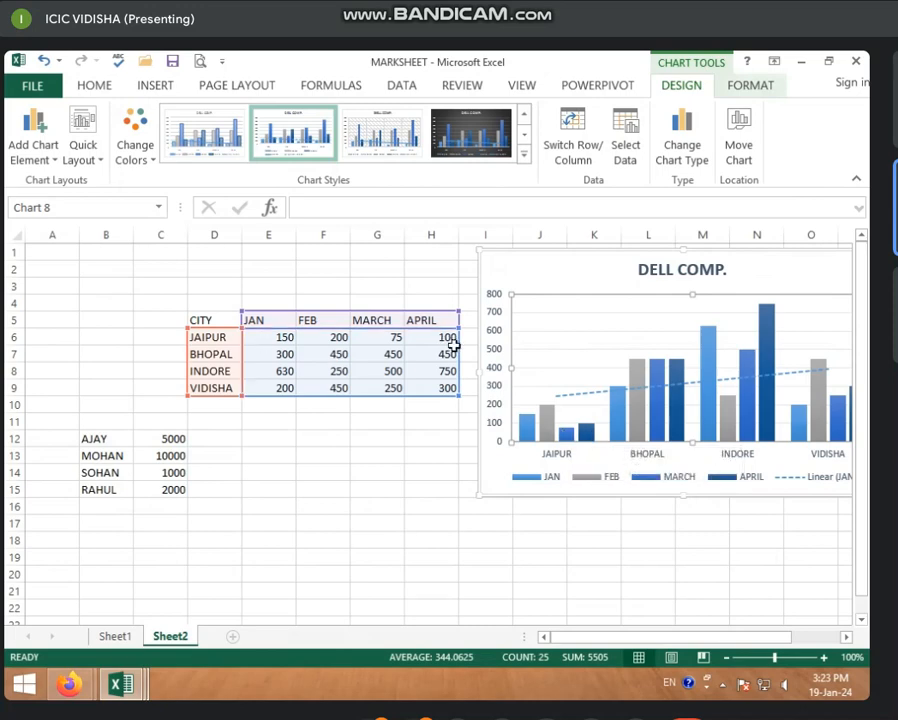
{"action": "left_click", "coordinate": [574, 155]}
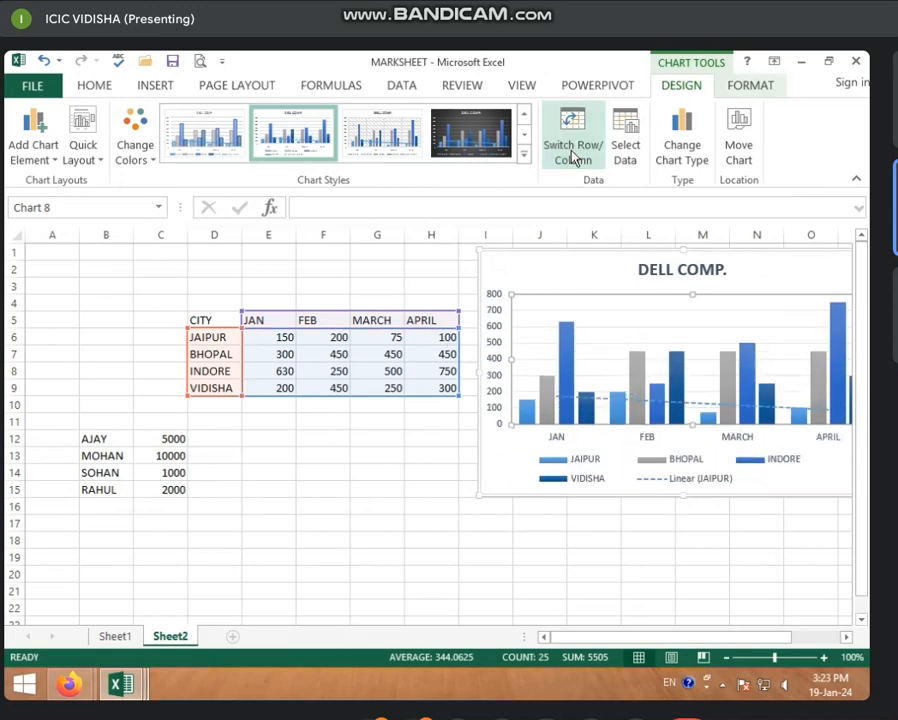